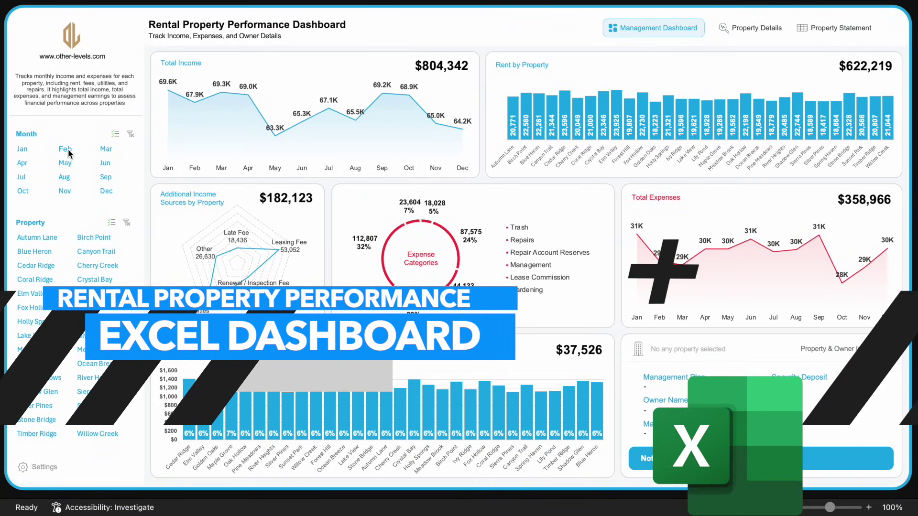
- Filter the dashboard by February, June, August, April–June and autumn months, then clear it
click(65, 150)
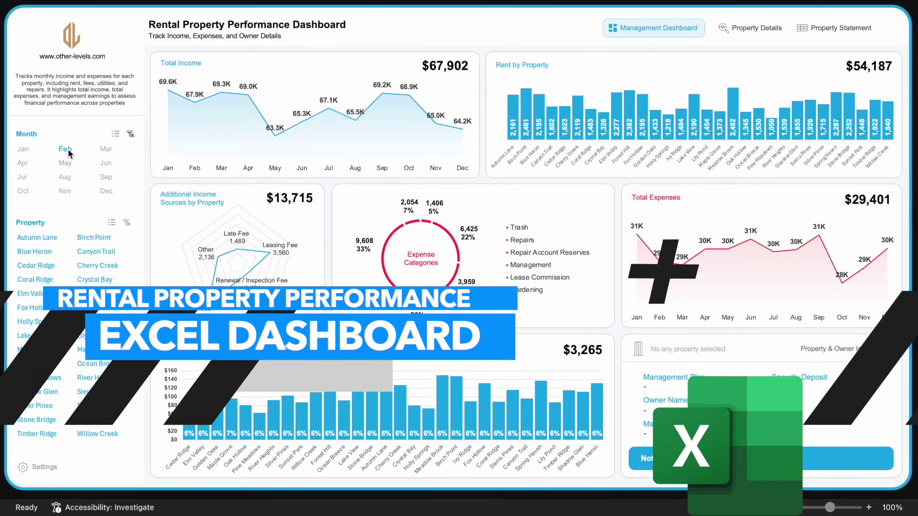
click(111, 163)
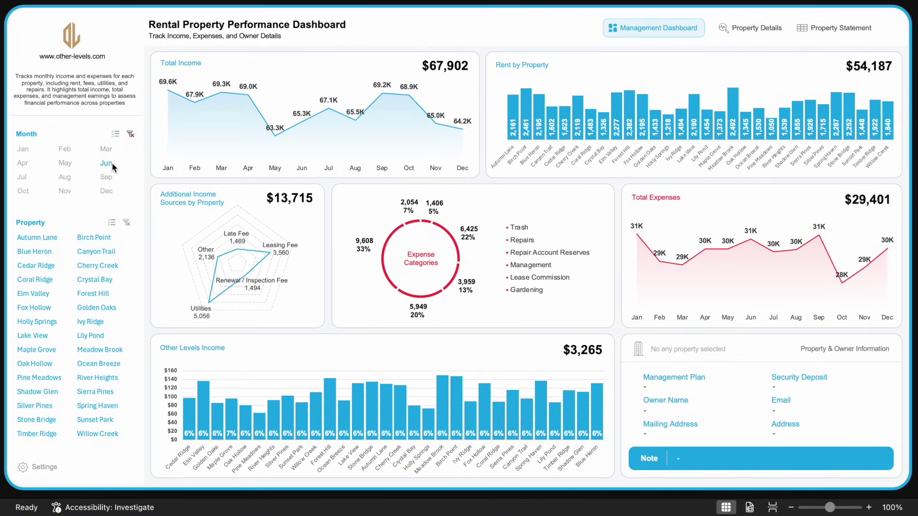
click(66, 177)
click(23, 164)
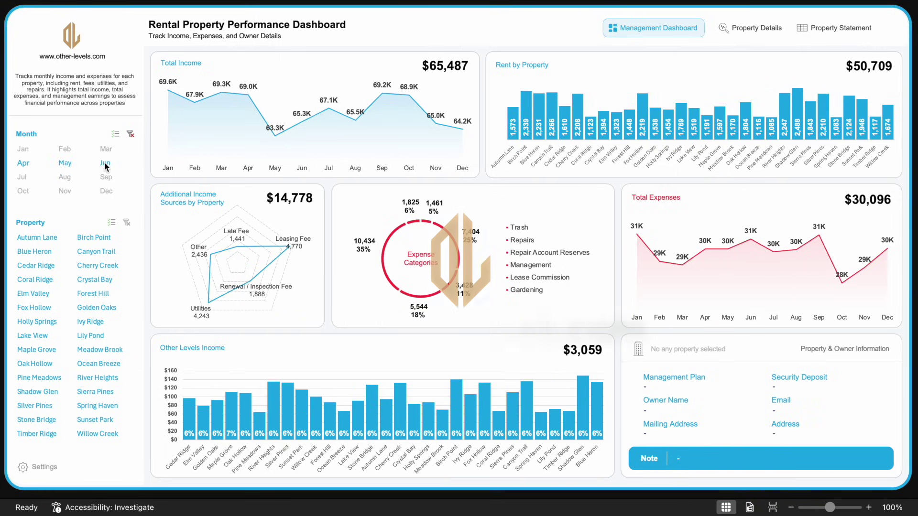
shift+click(105, 163)
click(106, 149)
ctrl+click(105, 177)
ctrl+click(23, 191)
ctrl+click(53, 191)
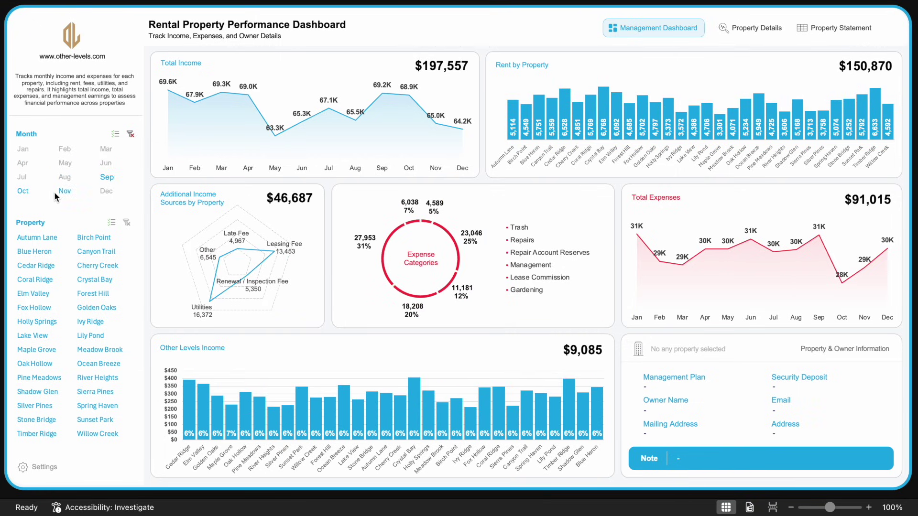
click(130, 134)
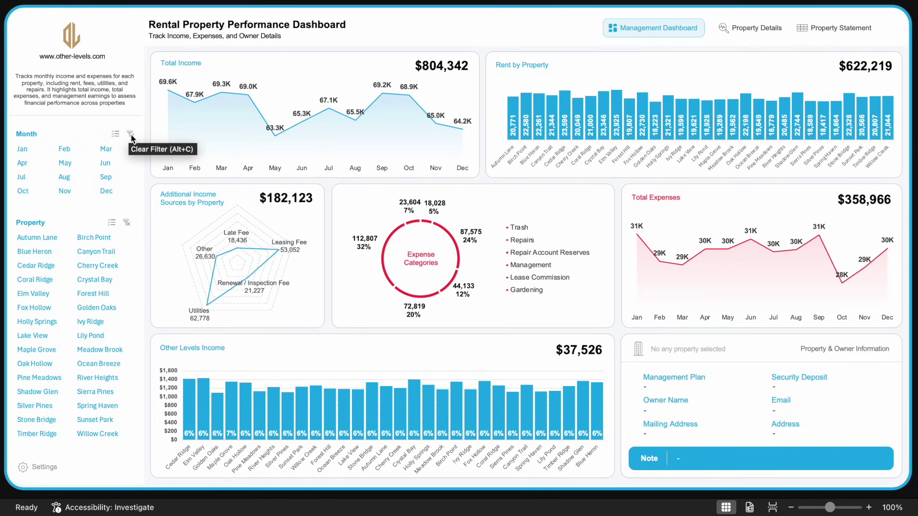
- Filter the dashboard to Autumn Lane, Canyon Trail, Crystal Bay, Fox Hollow and Ivy Ridge, then show all
click(50, 237)
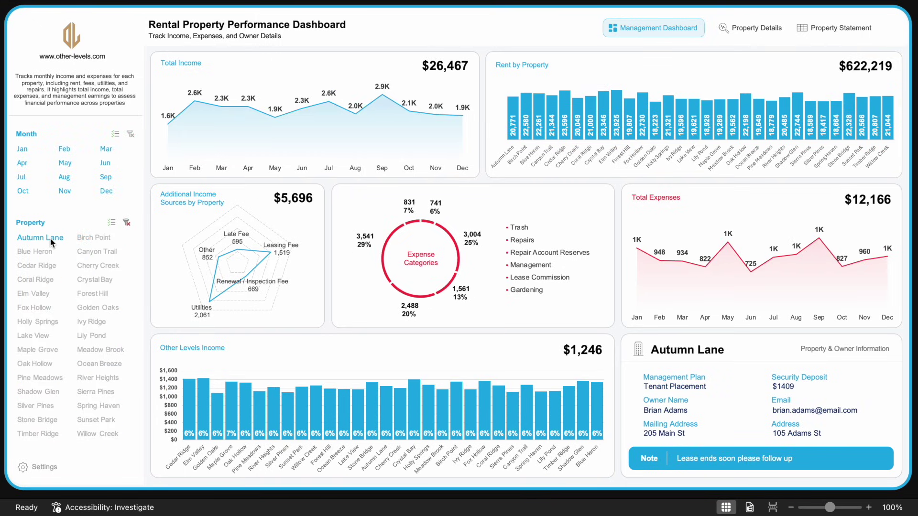
click(89, 252)
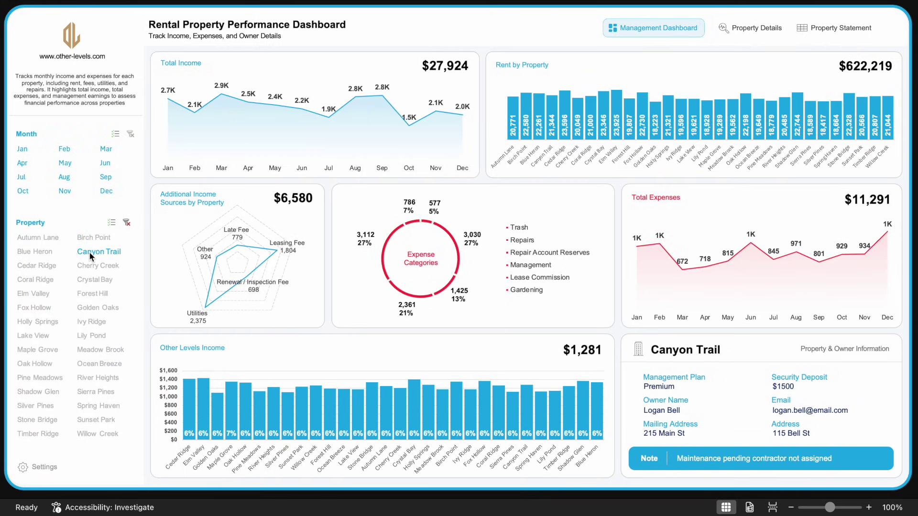
click(94, 279)
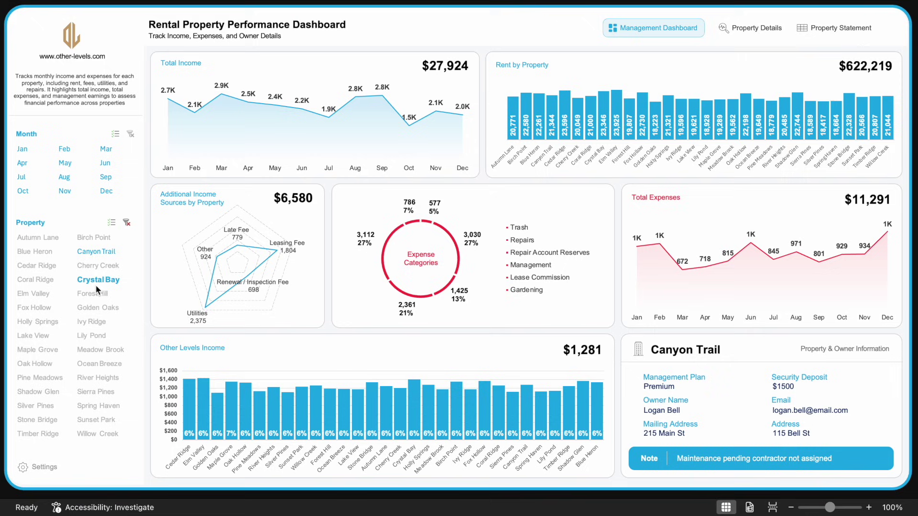
click(46, 311)
click(95, 318)
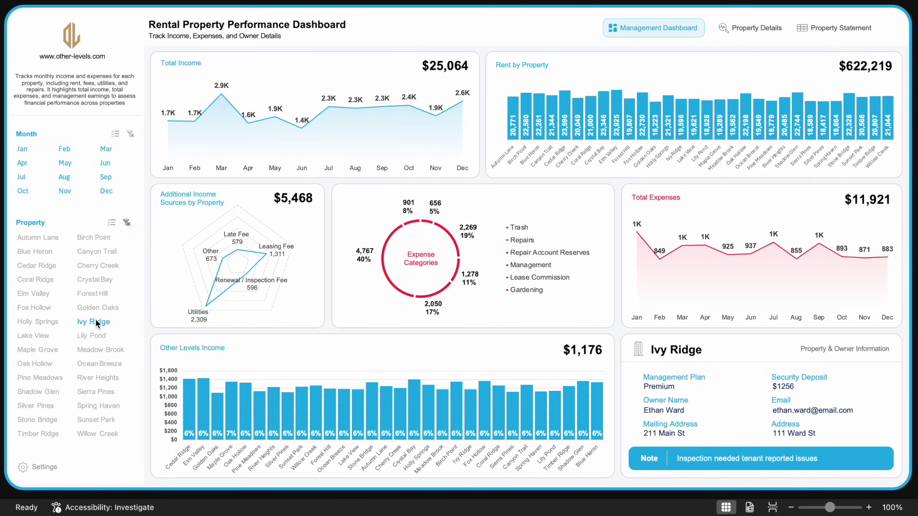
click(126, 223)
- Recheck the month filter with February, June, August and April–June, then restore all months
click(68, 149)
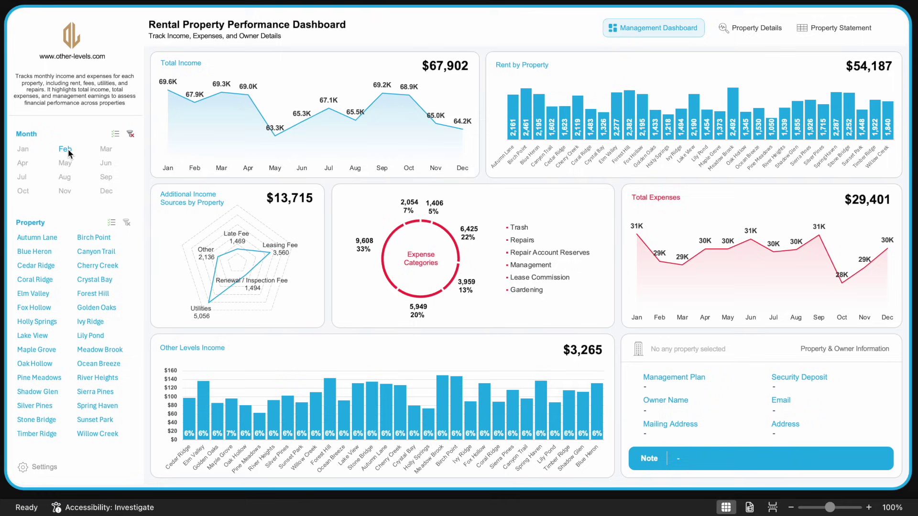
click(110, 163)
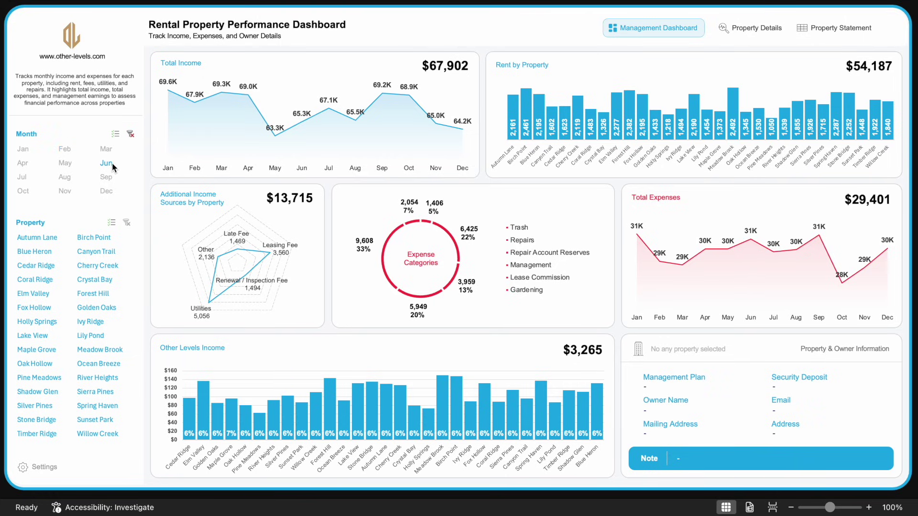
click(66, 181)
drag(23, 163, 77, 177)
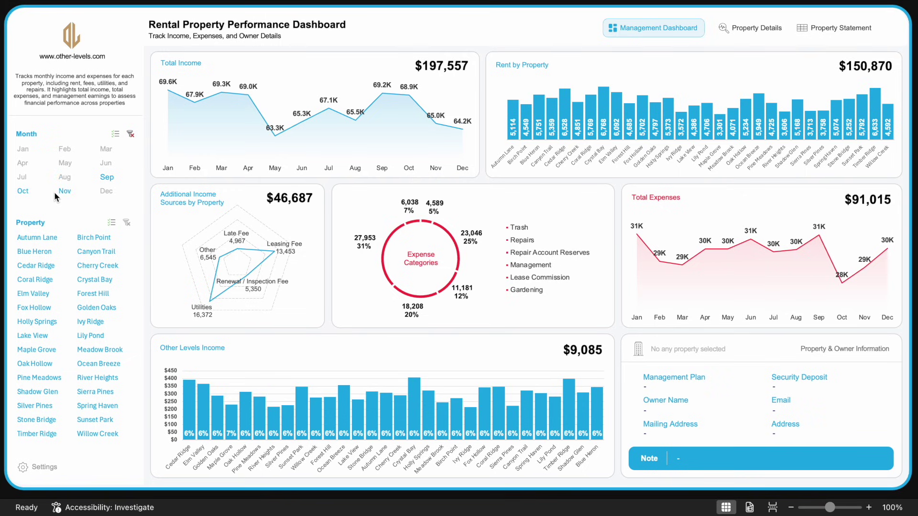
click(130, 134)
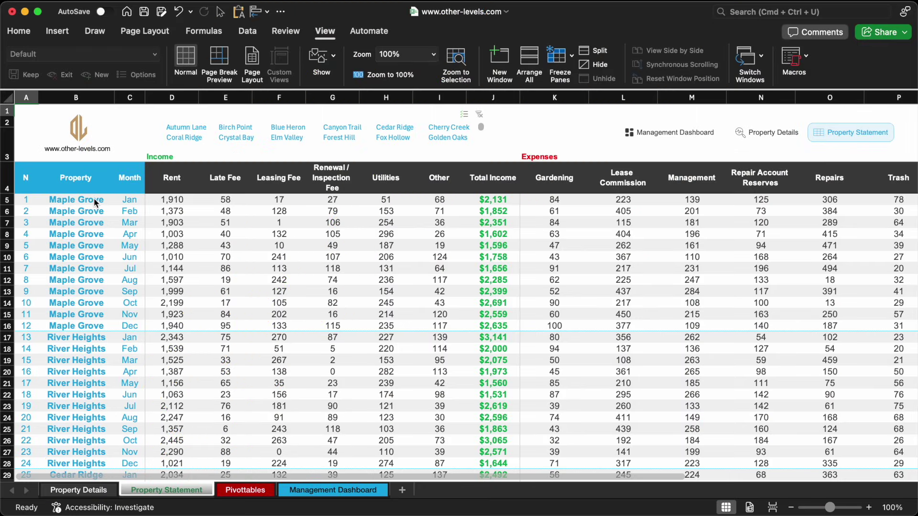
- On Property Statement, inspect Maple Grove in B5, Jan in C5 and the Rent sum of D5:D11
click(93, 198)
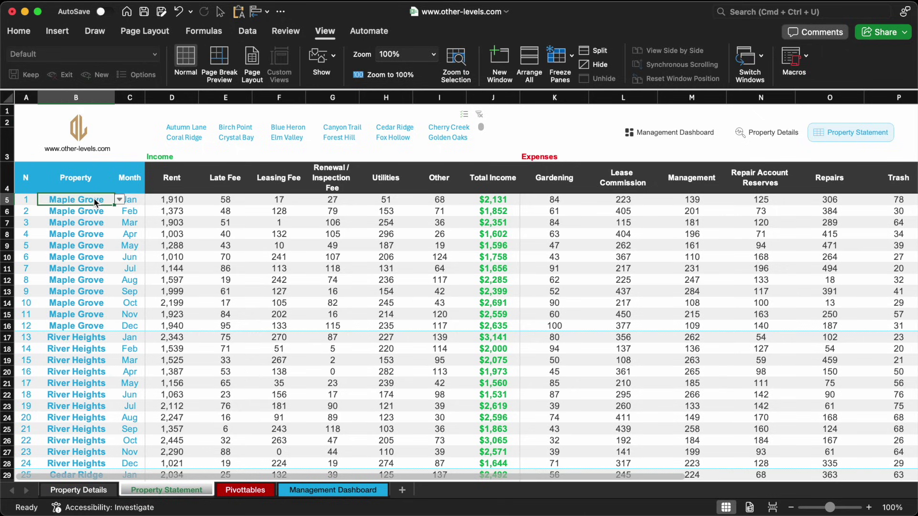
click(140, 199)
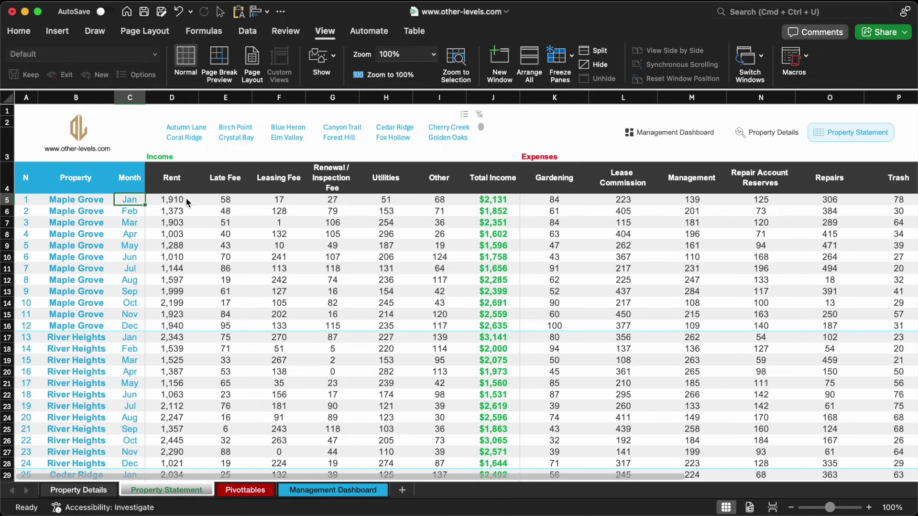
drag(187, 200, 189, 268)
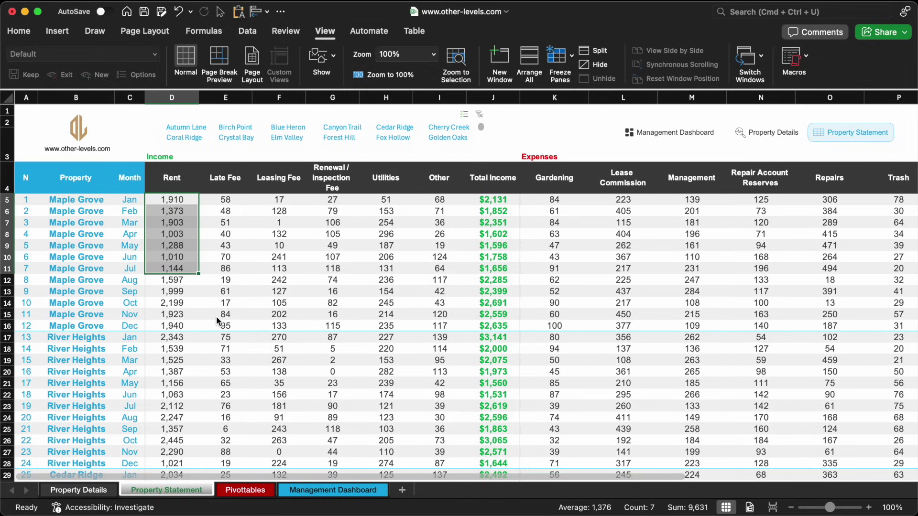
click(191, 200)
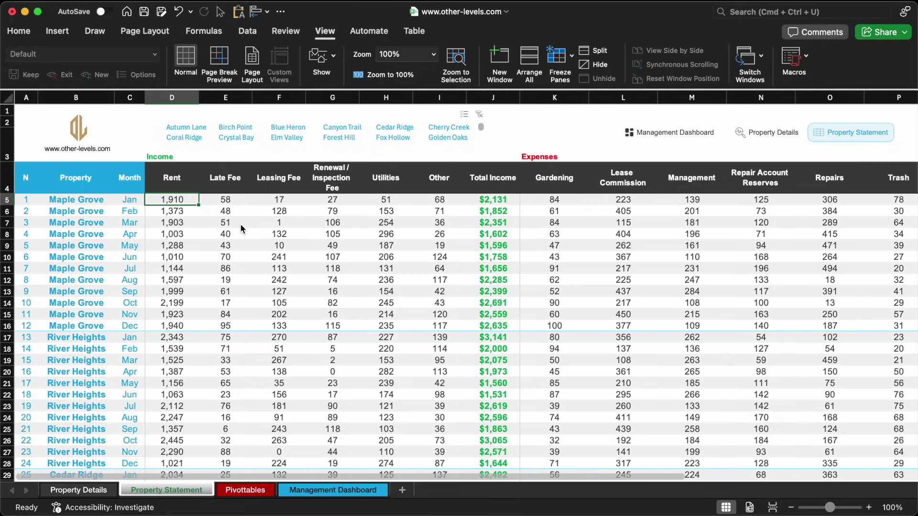
- Create a PivotTable from the data placed on the Pivottables sheet at B3
click(58, 31)
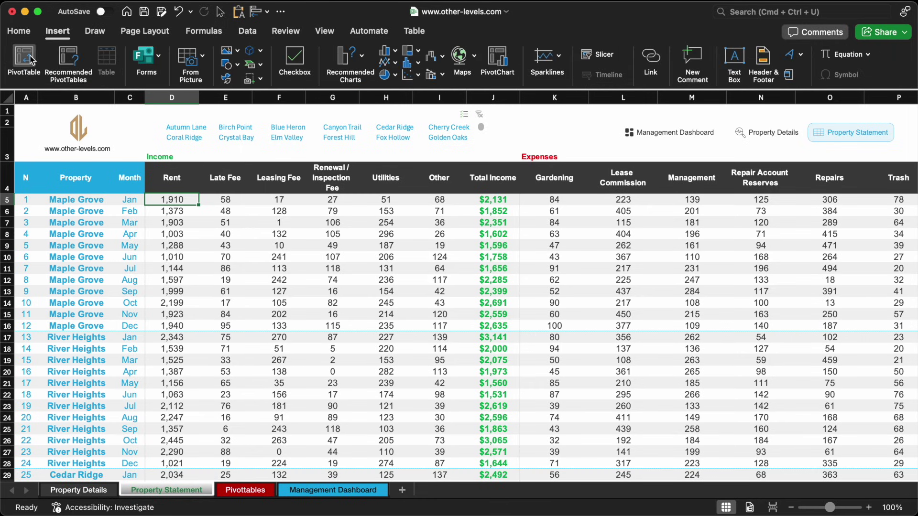
click(29, 58)
click(337, 250)
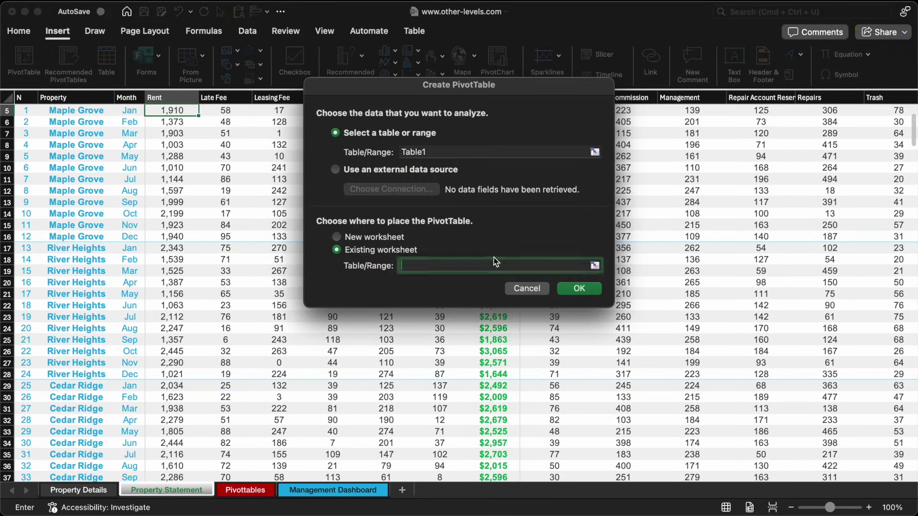
click(594, 266)
click(245, 489)
click(84, 133)
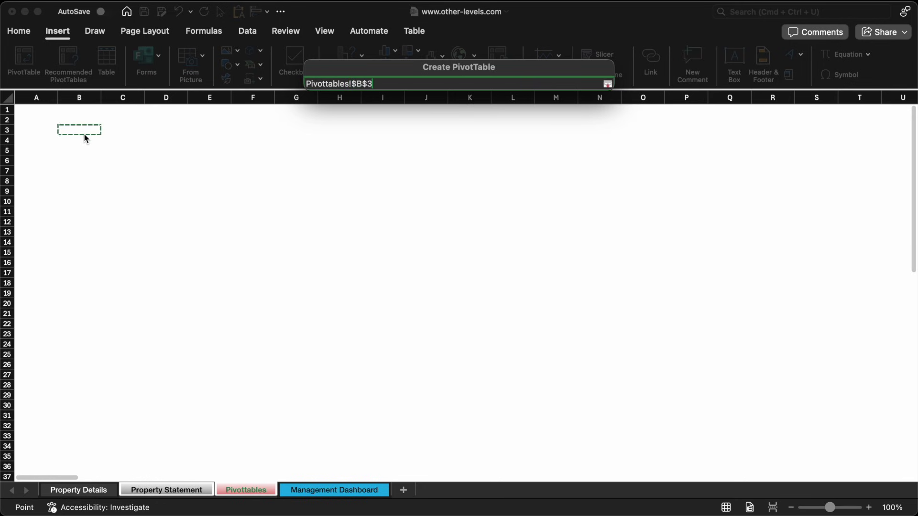
key(Return)
key(Return)
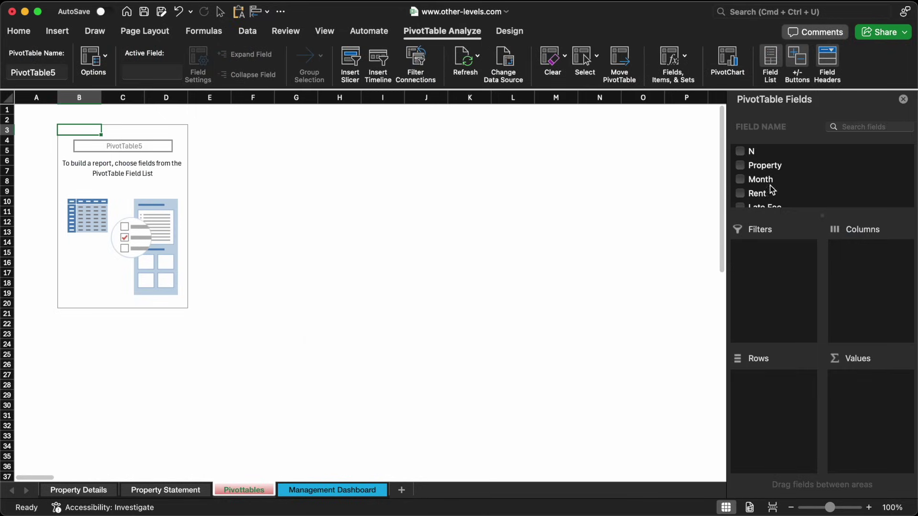
- Make the pivot sum Rent by Month and apply a blue Medium style
drag(767, 184, 772, 424)
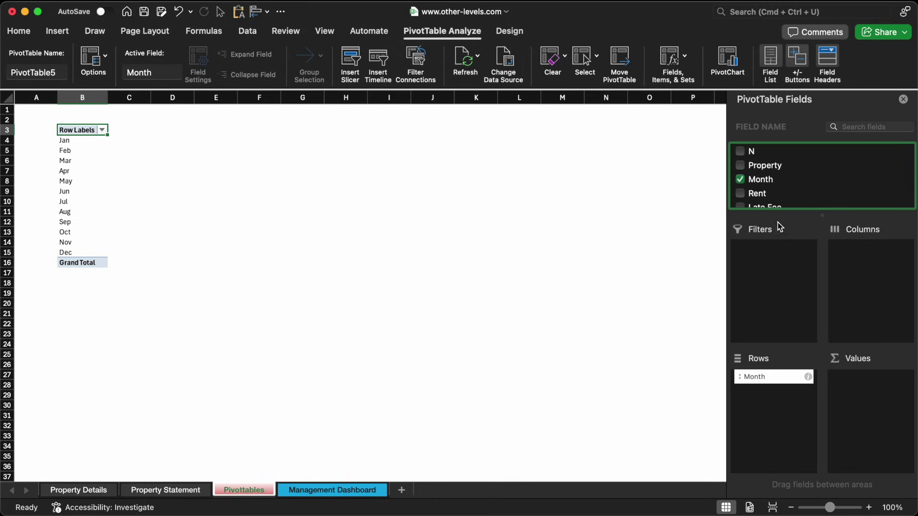
scroll(767, 194, down, 1)
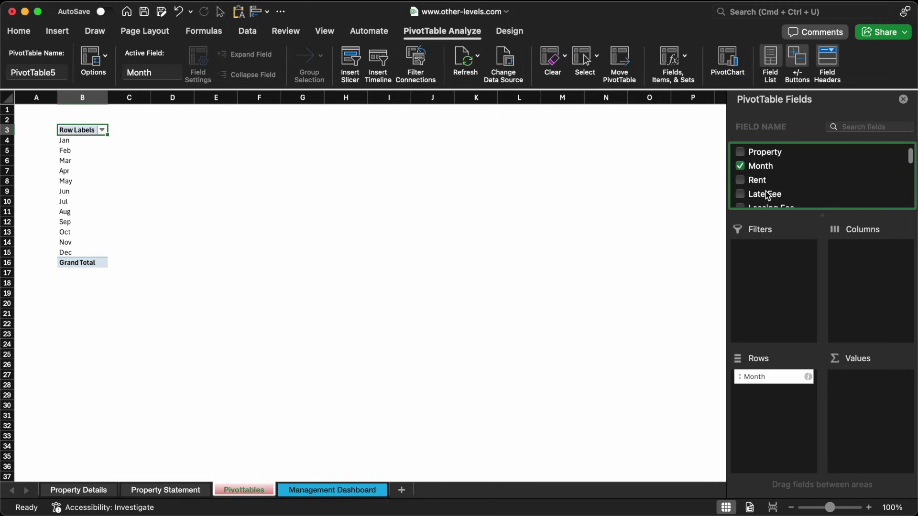
drag(760, 181, 878, 419)
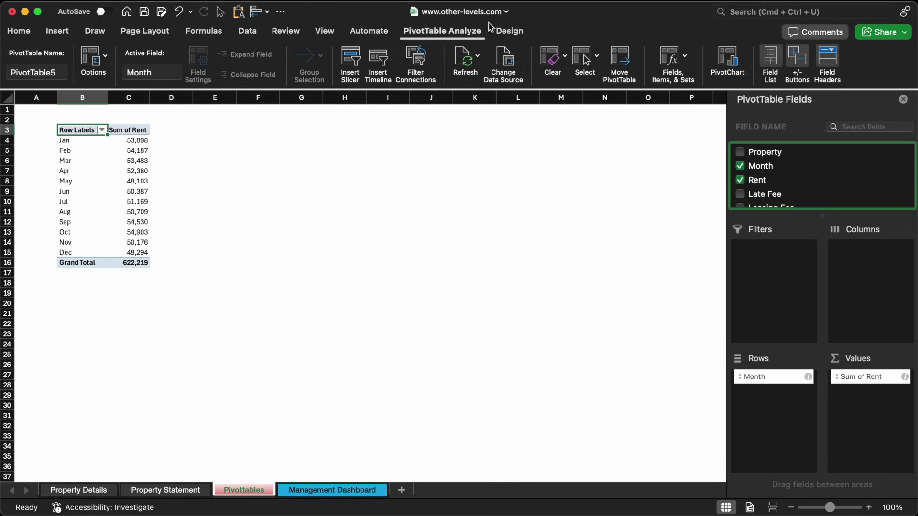
click(507, 30)
click(483, 84)
click(396, 325)
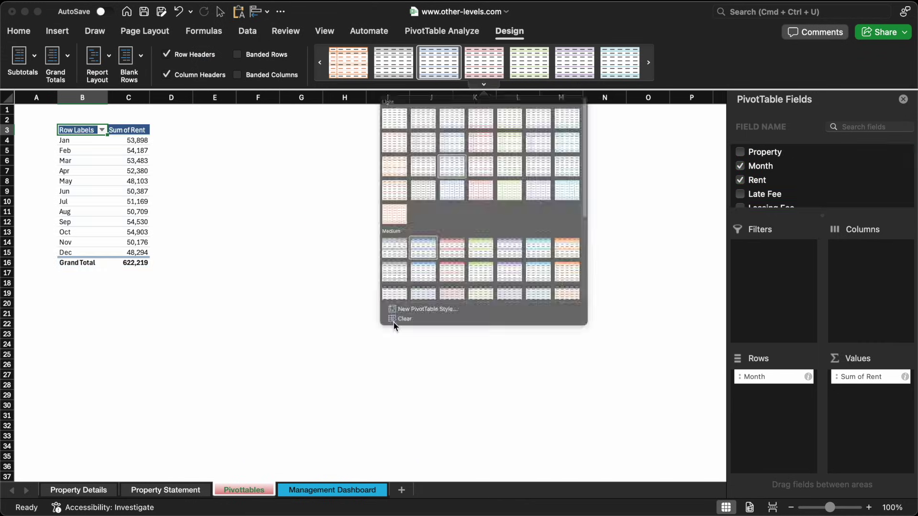
click(58, 29)
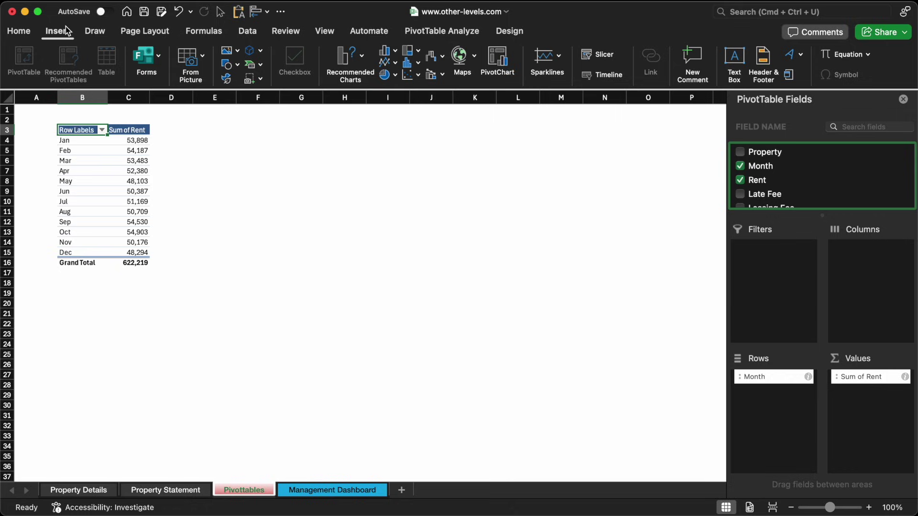
- Add a Property slicer and test it on Autumn Lane through Cherry Creek
click(597, 54)
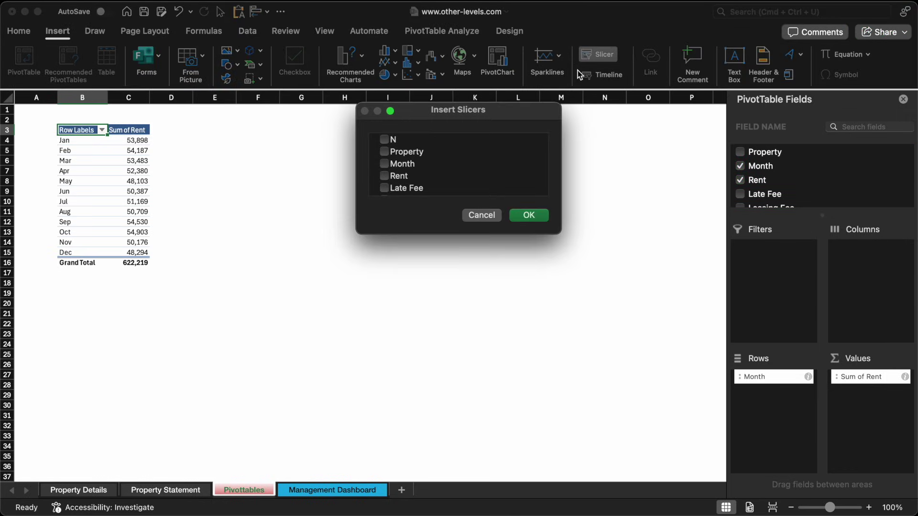
click(384, 151)
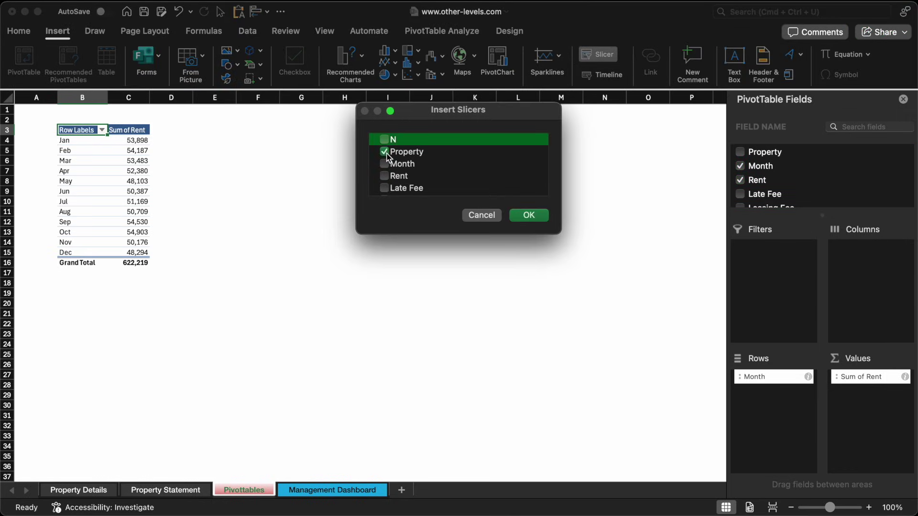
click(537, 214)
click(331, 198)
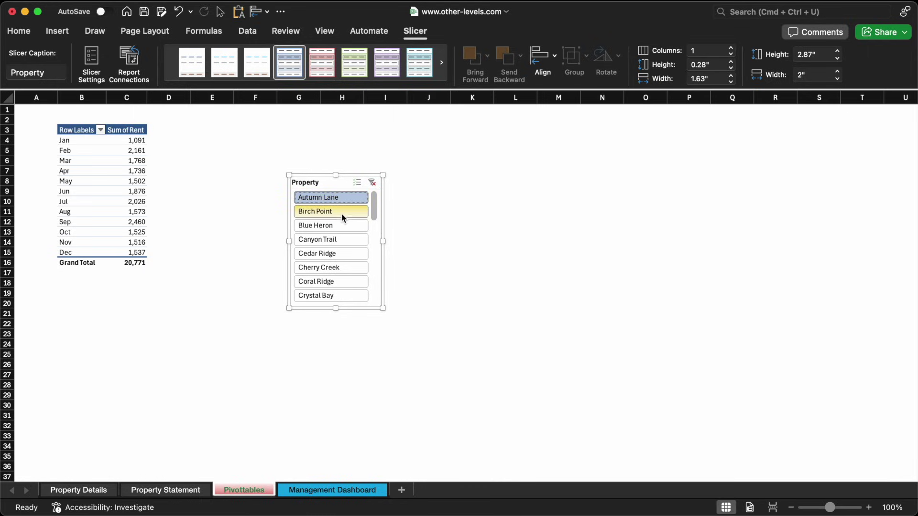
click(341, 213)
click(341, 227)
click(343, 241)
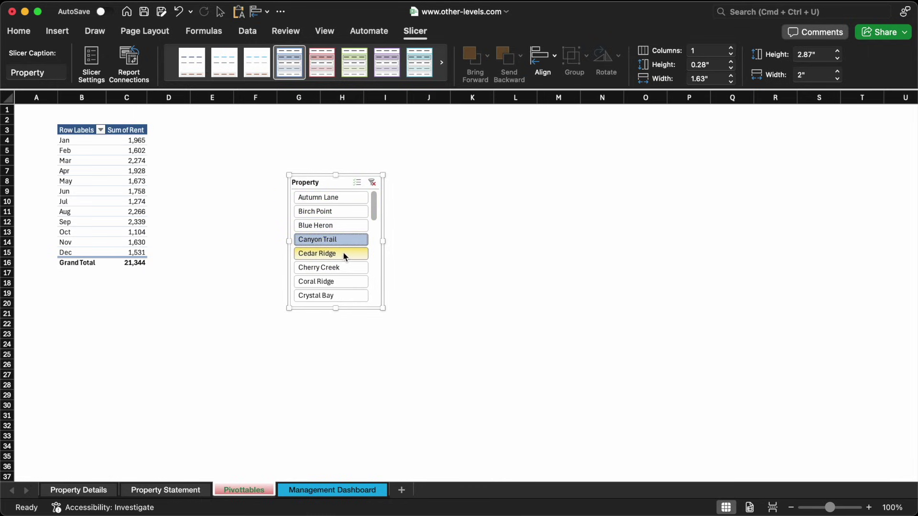
click(343, 256)
click(342, 272)
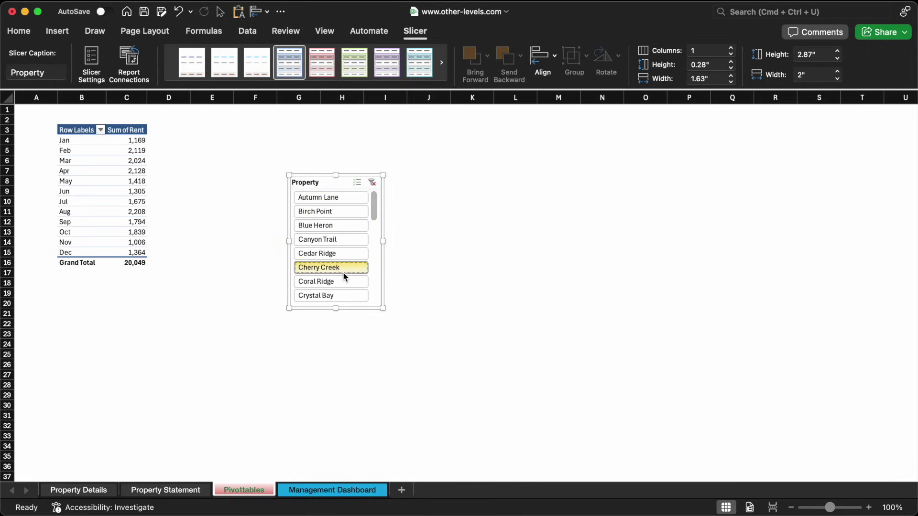
click(346, 227)
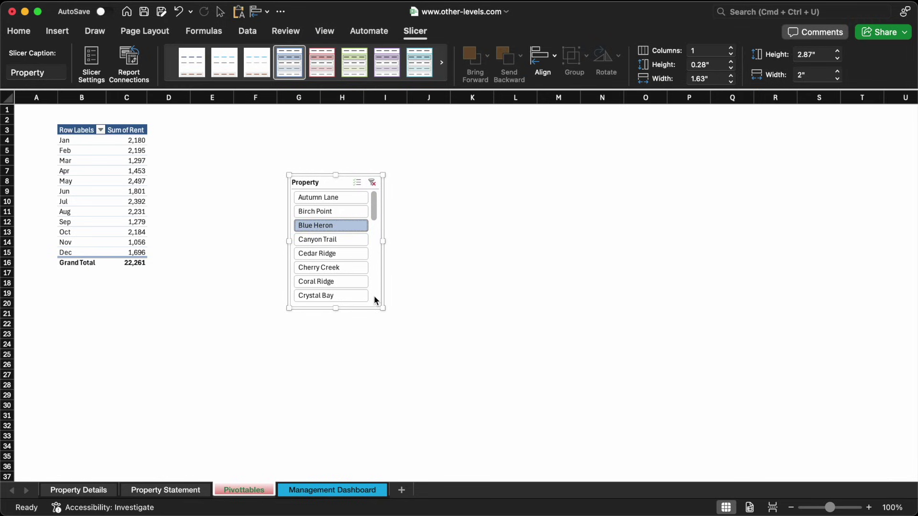
- Make the Property slicer taller, clear its filter, and move it down and left
drag(336, 309, 336, 372)
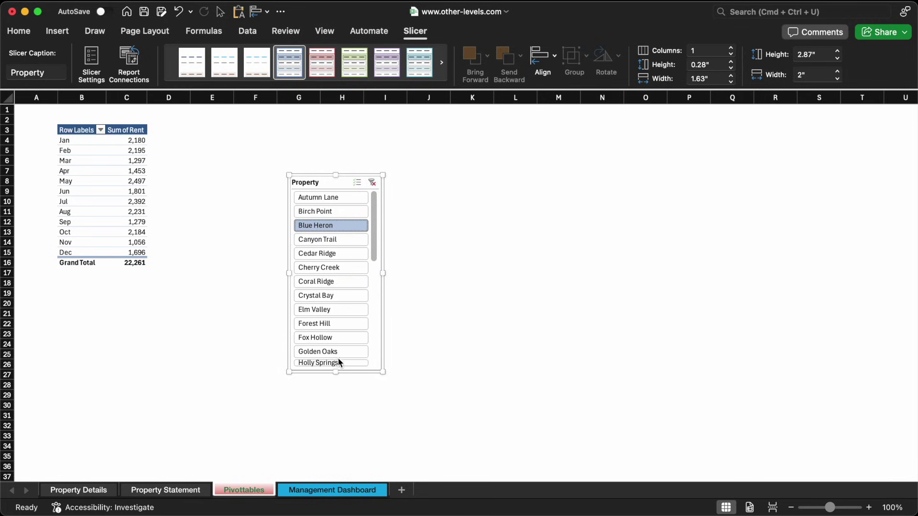
click(351, 243)
click(351, 196)
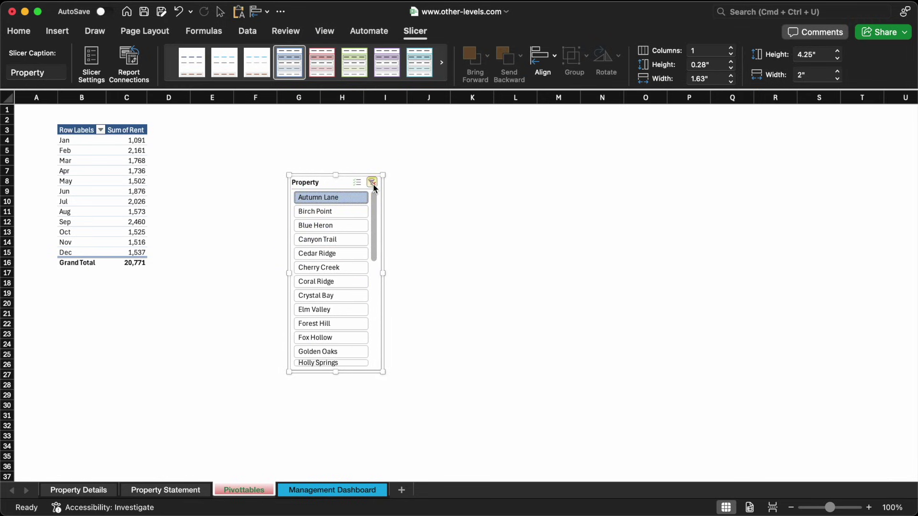
click(373, 184)
drag(336, 184, 239, 251)
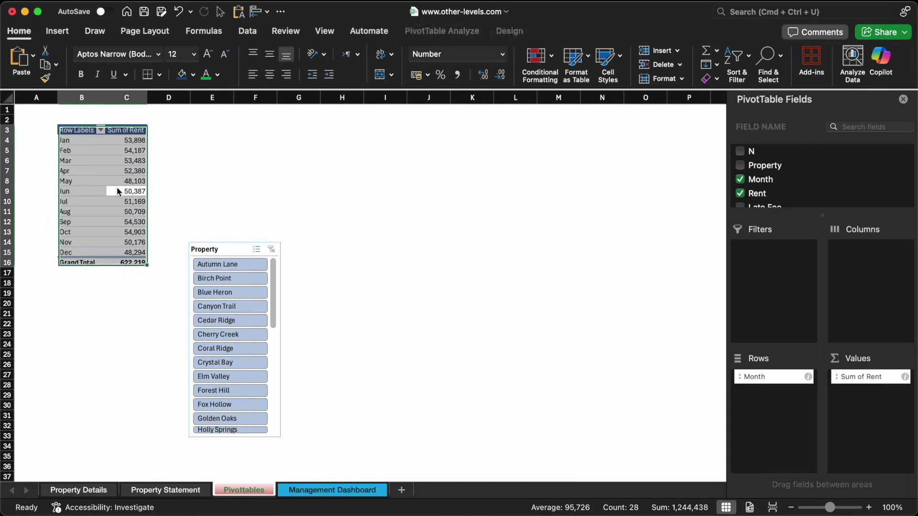
- Paste a copy of the rent pivot at H3 and replace Month with Property in its rows
key(ctrl+c)
click(359, 129)
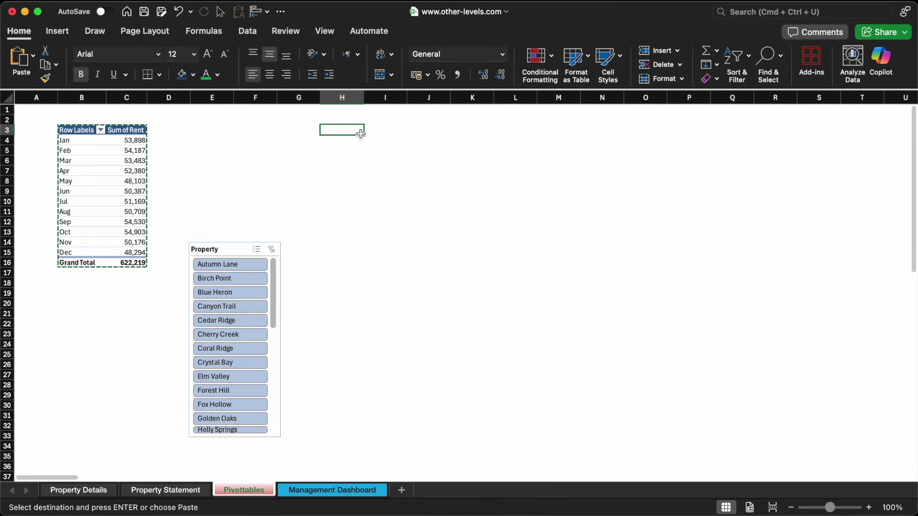
key(ctrl+v)
click(740, 179)
drag(765, 166, 773, 383)
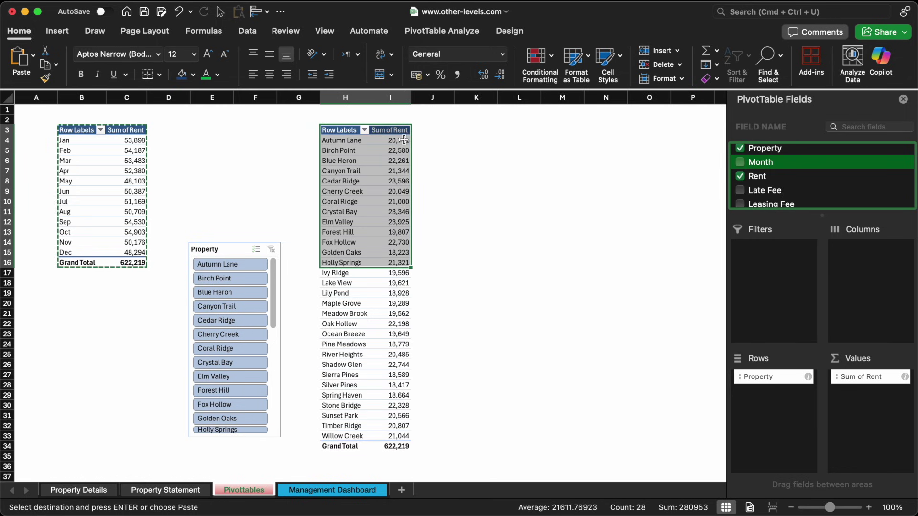
click(399, 141)
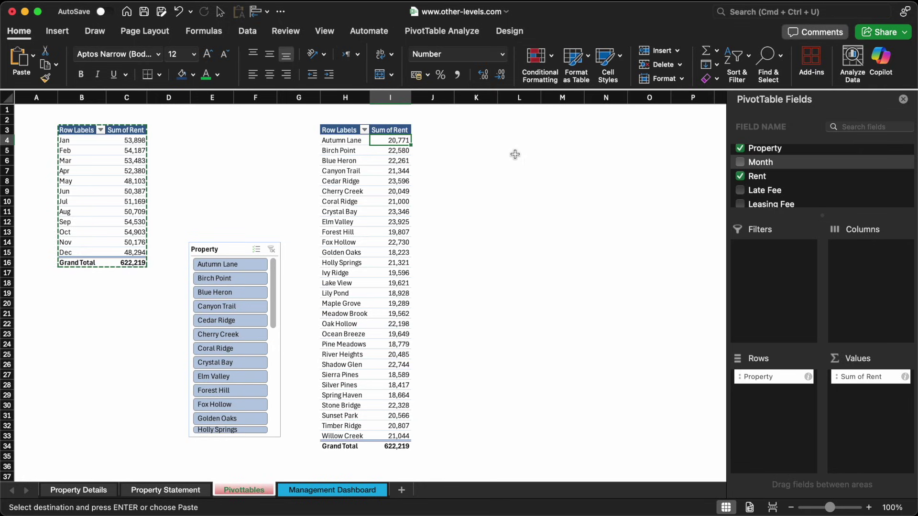
- Insert a Month slicer, position it below the monthly rent pivot, and filter to Jan
click(60, 31)
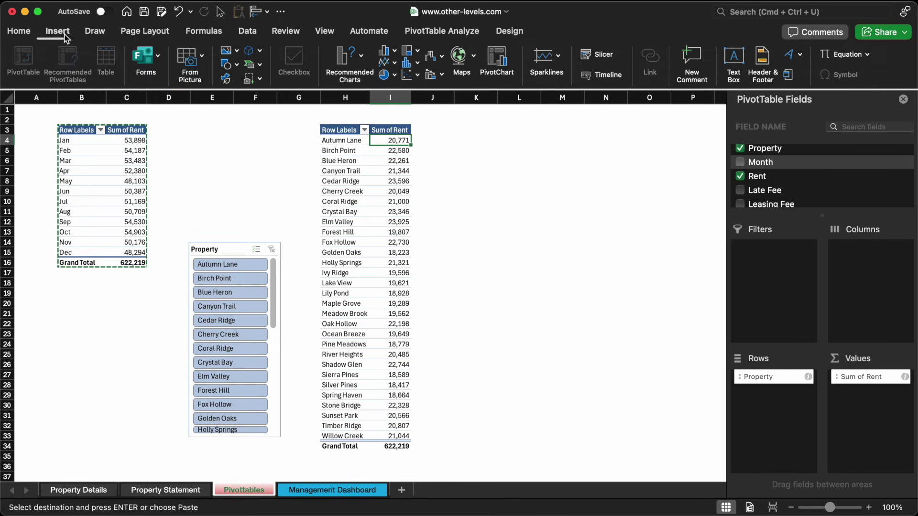
click(598, 54)
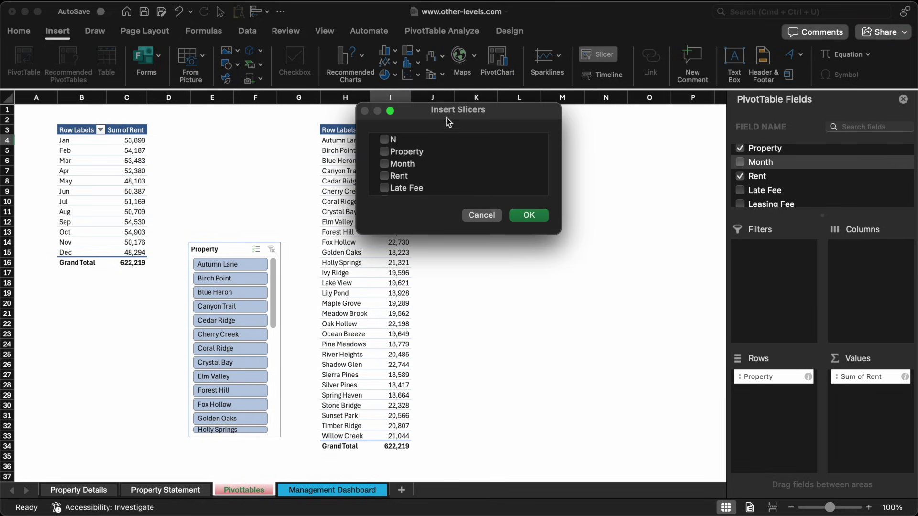
click(384, 164)
click(539, 215)
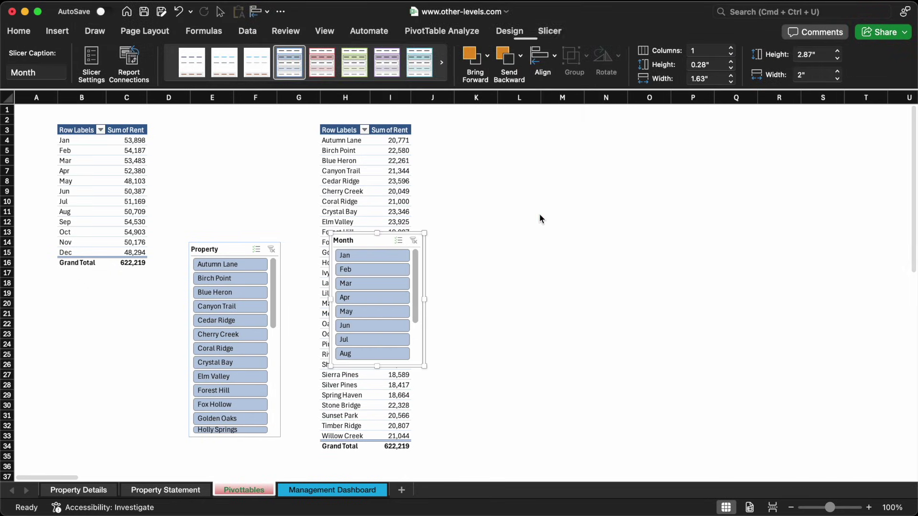
drag(402, 236, 143, 280)
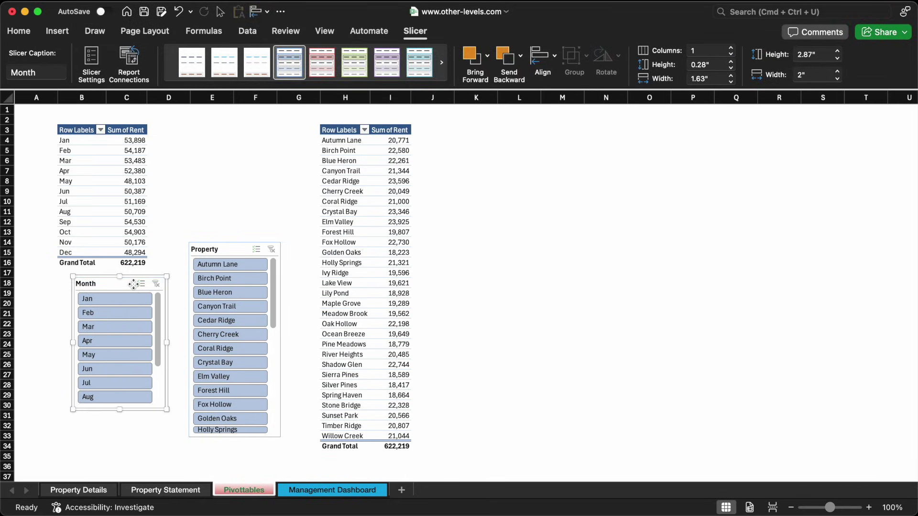
click(127, 299)
- Test the Month slicer with Feb and Jan–Jun, lengthen it to list all months, and clear it
click(130, 314)
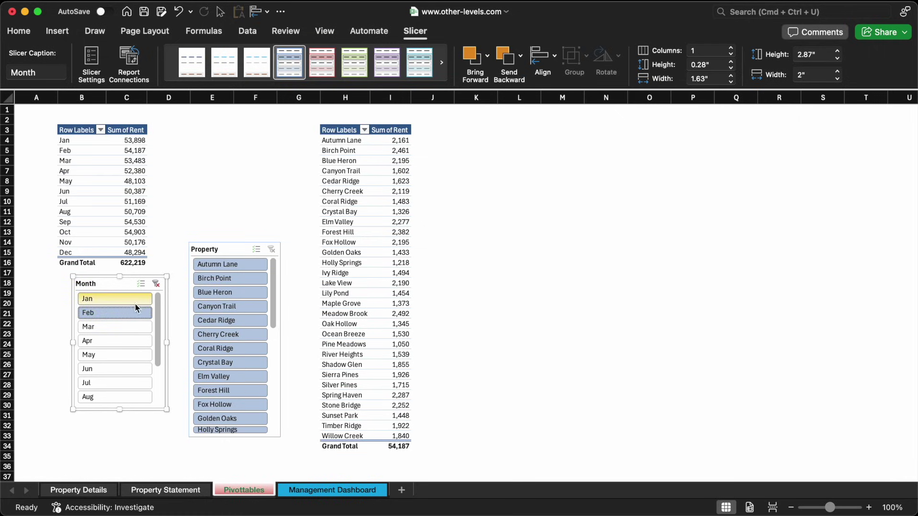
drag(137, 299, 133, 365)
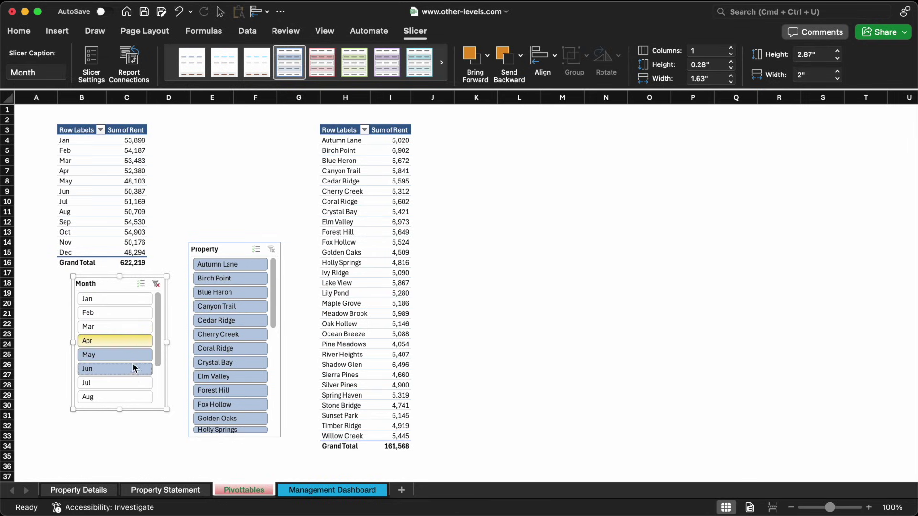
click(156, 284)
drag(120, 410, 122, 472)
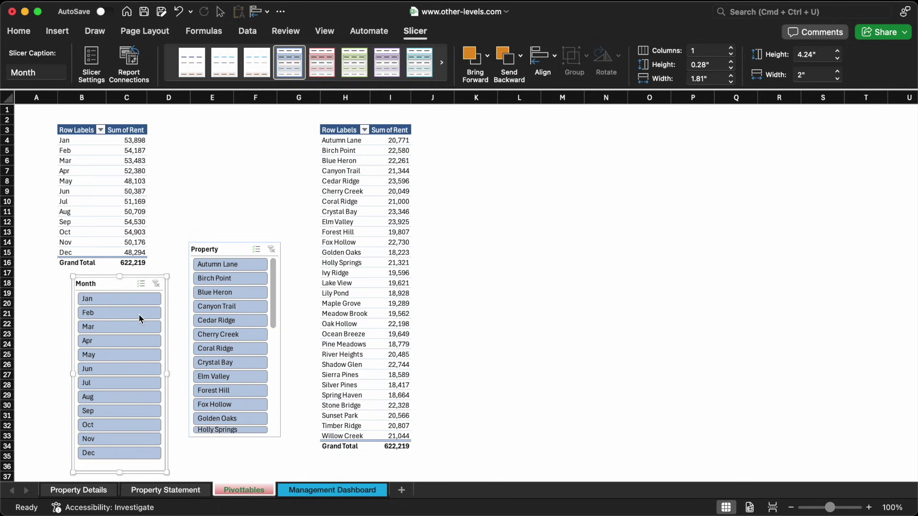
drag(138, 304, 139, 368)
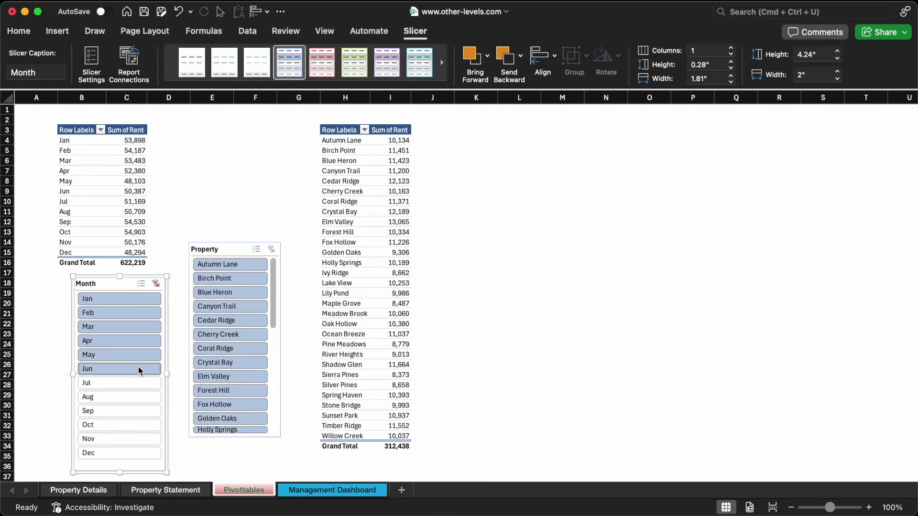
click(155, 286)
- Move the Property slicer beside the Month slicer
click(218, 249)
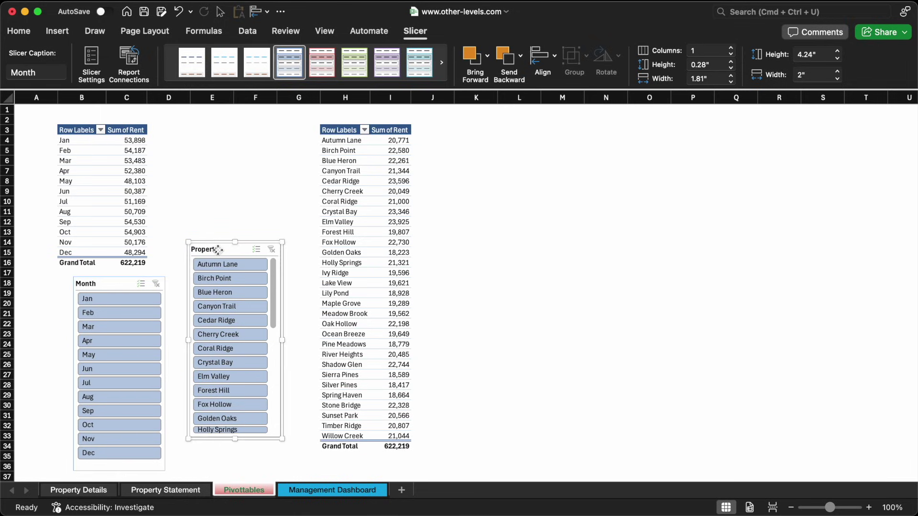
drag(218, 250, 207, 282)
click(330, 490)
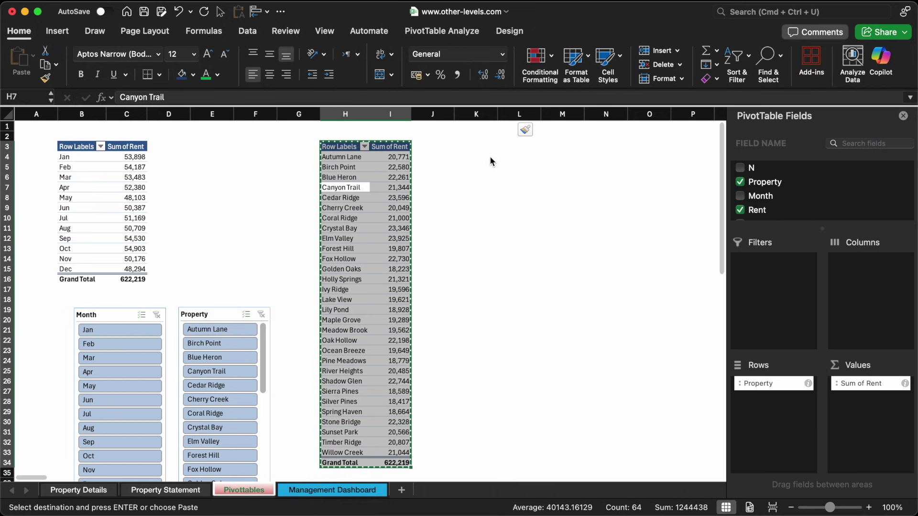
- Paste the pivot at L3, remove Rent and Property, and sum Total Income instead
click(517, 146)
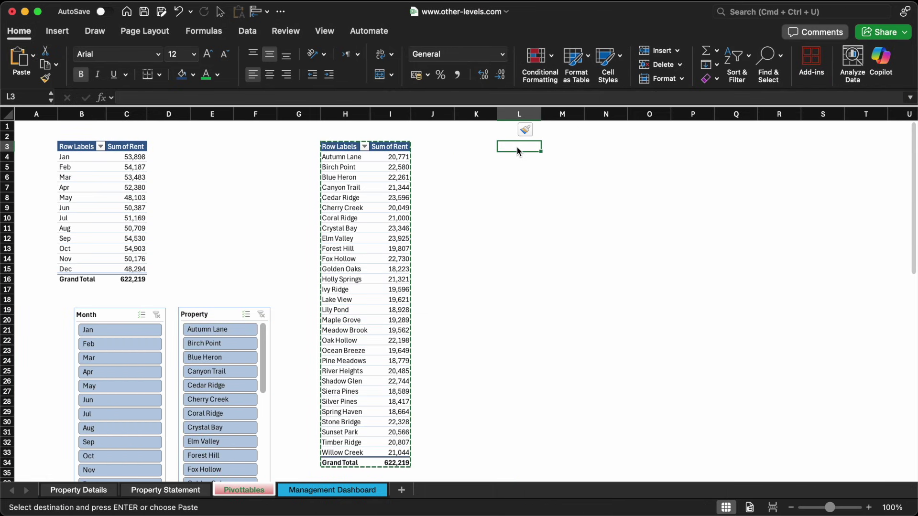
key(super+v)
click(757, 210)
click(764, 181)
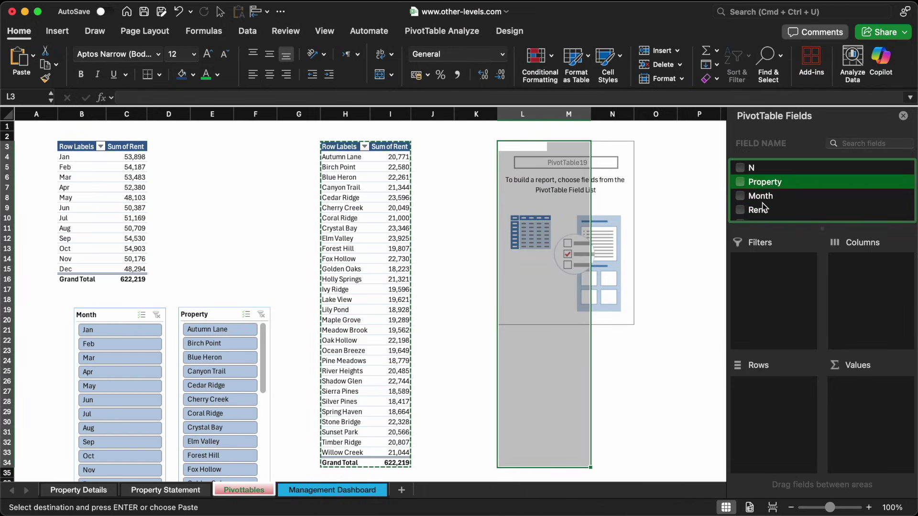
scroll(763, 207, down, 5)
scroll(764, 206, down, 2)
drag(773, 190, 861, 387)
click(535, 189)
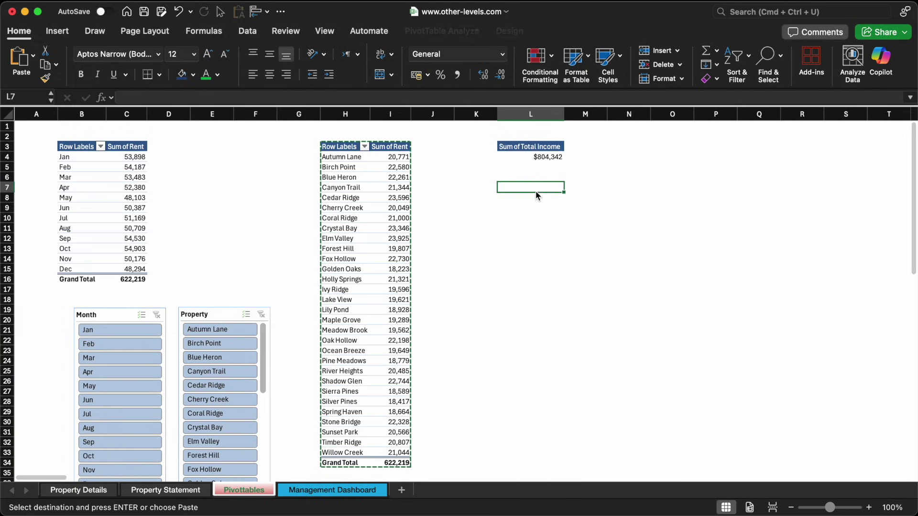
key(Escape)
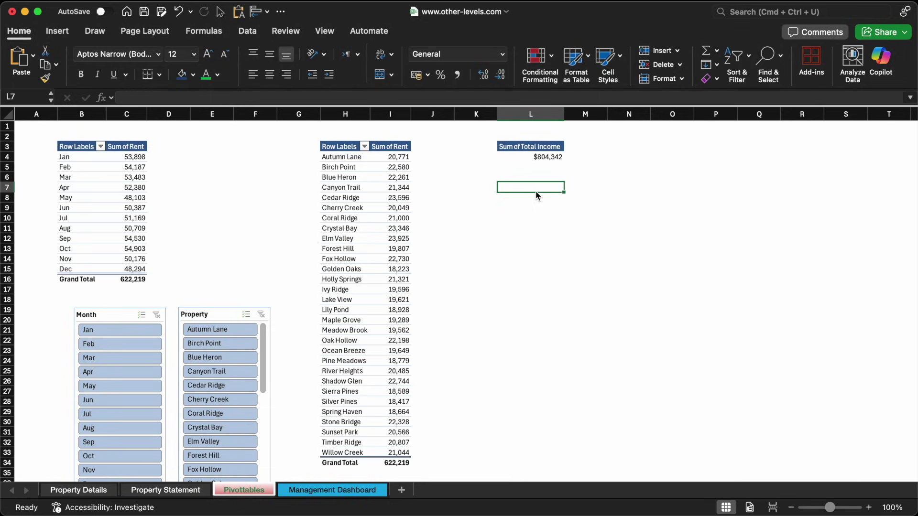
- Enter a GETPIVOTDATA formula in L6 referencing the pivot's Total Income value
click(533, 177)
text(=)
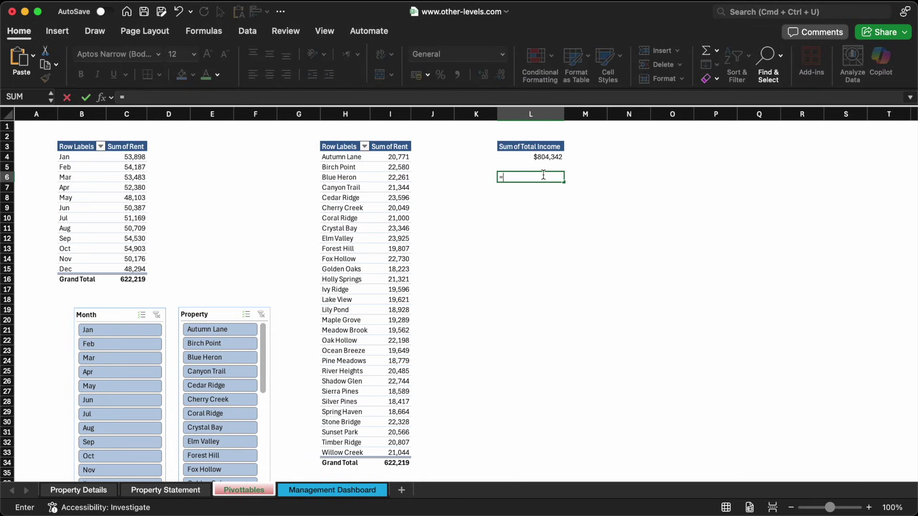
click(563, 157)
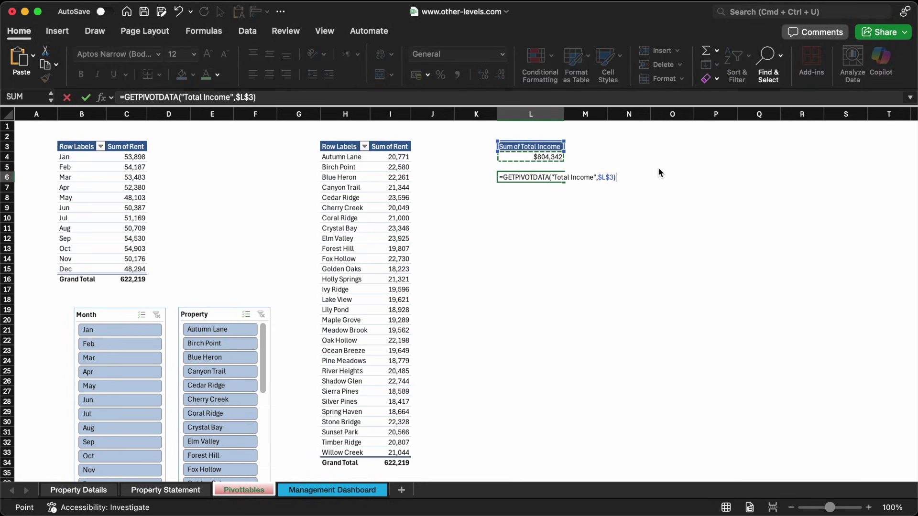
key(Return)
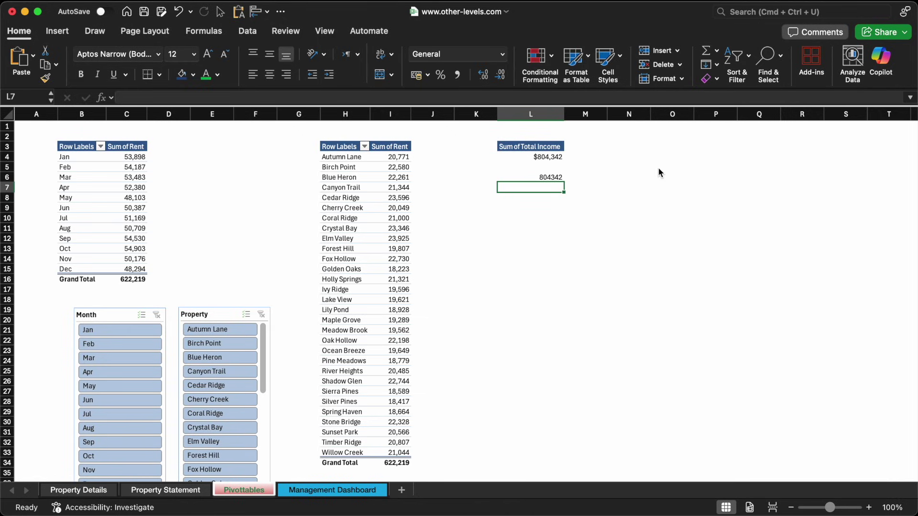
- Draw a text box linked to L6 and place the $804,342 total on the Total Income card
click(57, 30)
click(735, 62)
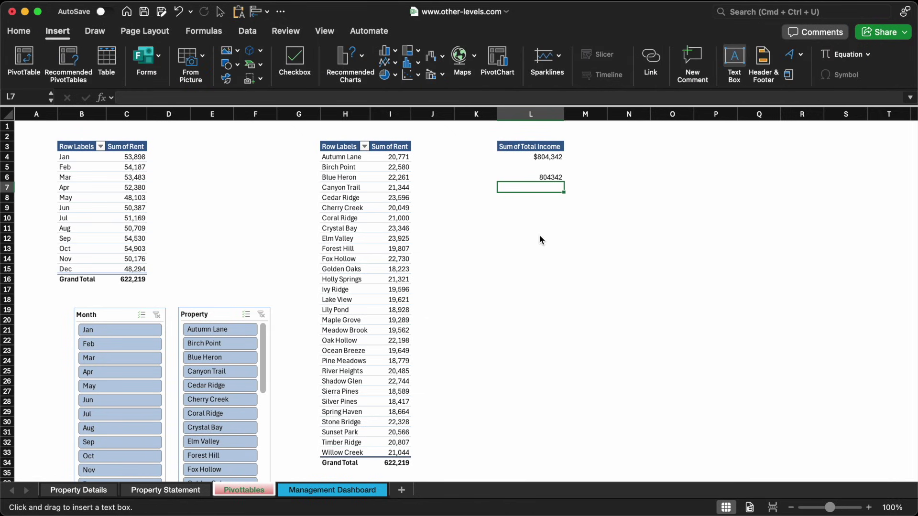
drag(538, 234, 625, 262)
click(441, 98)
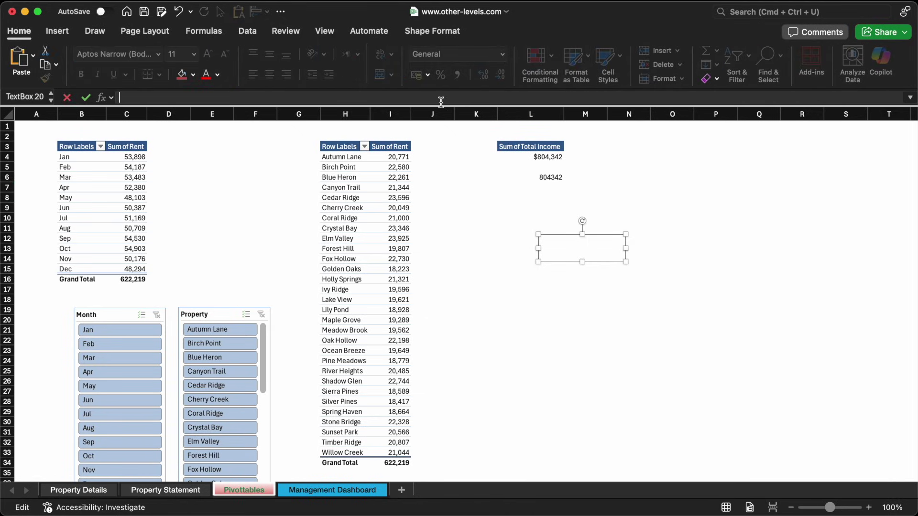
text(=)
click(550, 178)
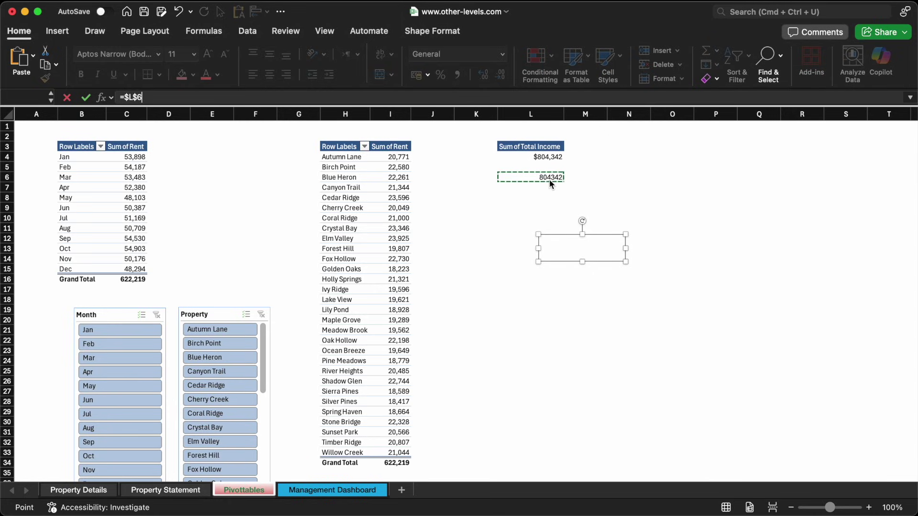
key(Return)
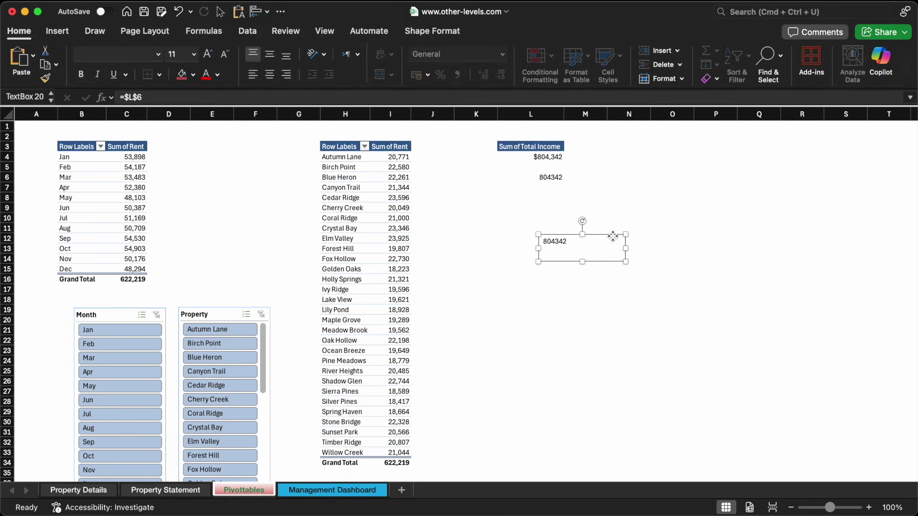
drag(615, 243, 597, 263)
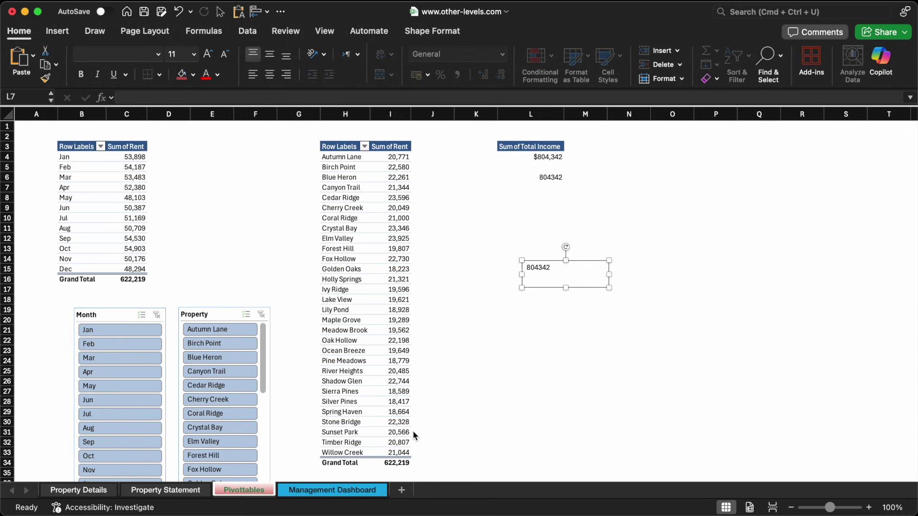
key(Escape)
click(332, 490)
drag(462, 182, 460, 182)
- Show the dashboard full-screen: Total Income $804,342, Rent $622,219, Expenses $358,966
key(super+ctrl+f)
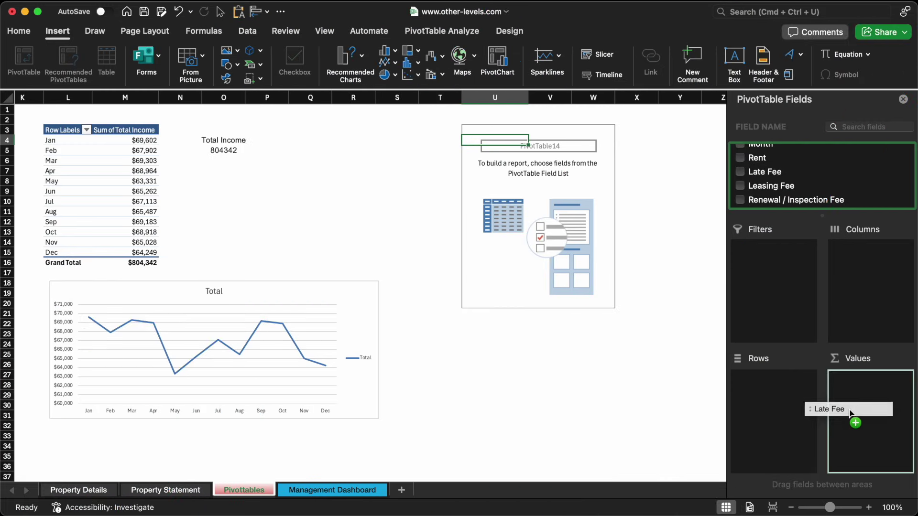
- Add Late Fee, Leasing Fee, Renewal / Inspection Fee, Utilities and Other totals to the pivot's Values
drag(815, 410, 855, 378)
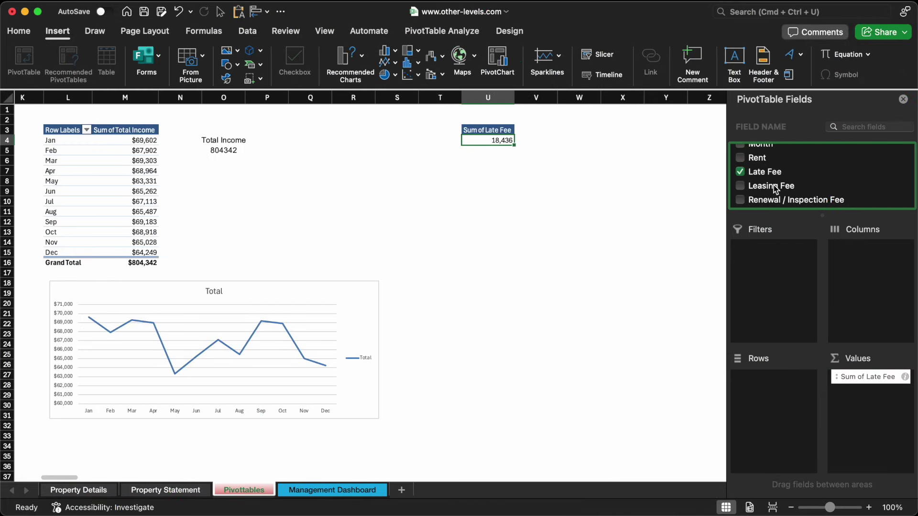
drag(775, 190, 846, 396)
scroll(771, 201, down, 2)
click(779, 179)
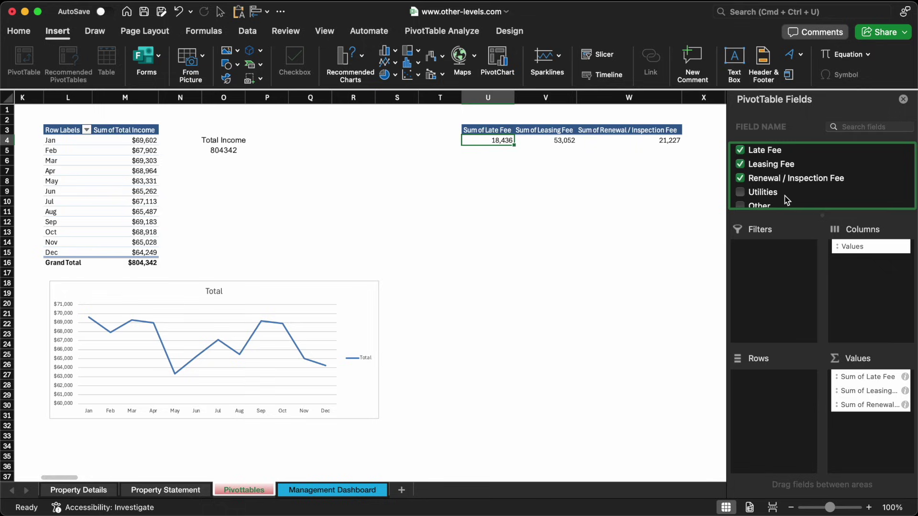
click(785, 196)
scroll(784, 196, down, 2)
drag(763, 181, 858, 430)
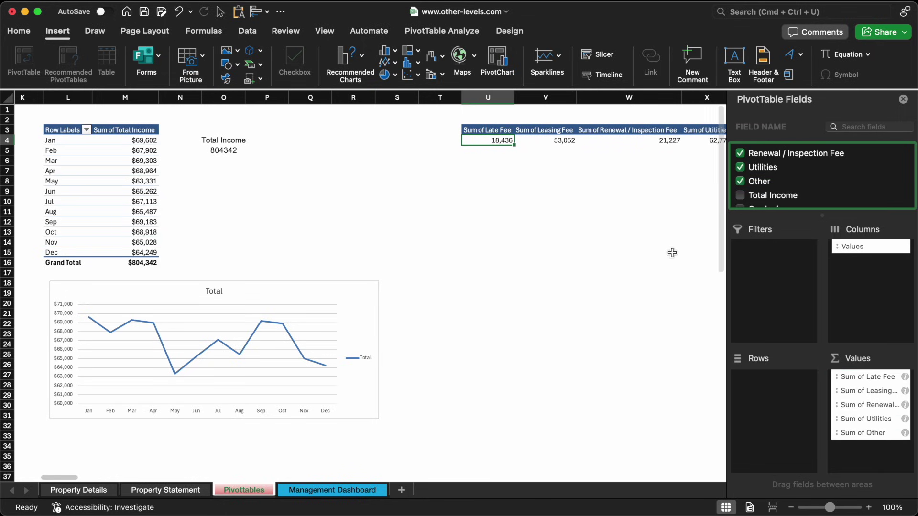
- Insert a Radar PivotChart of the fee totals, switch rows and columns, and move it right
click(434, 58)
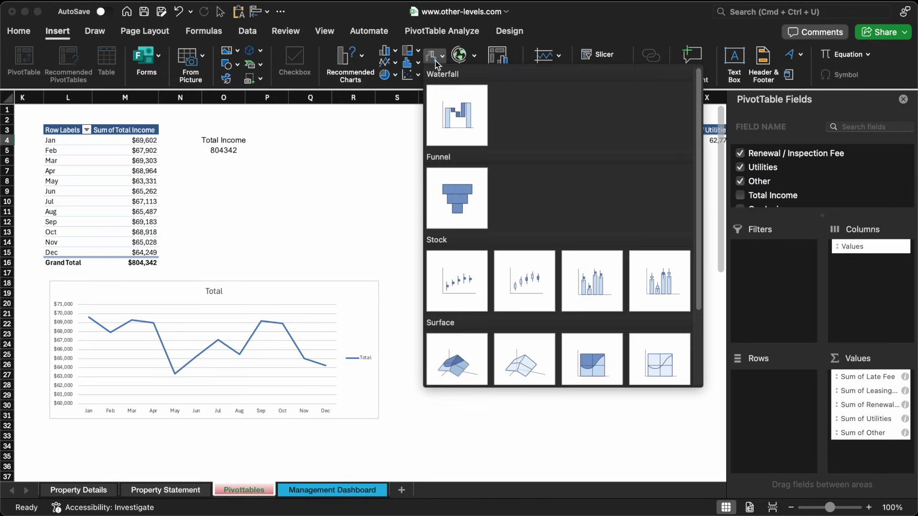
scroll(446, 201, down, 3)
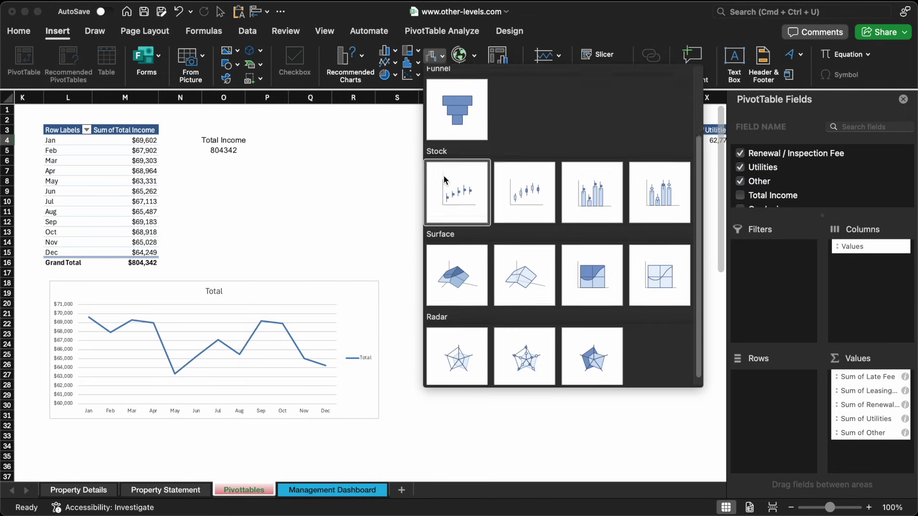
click(448, 362)
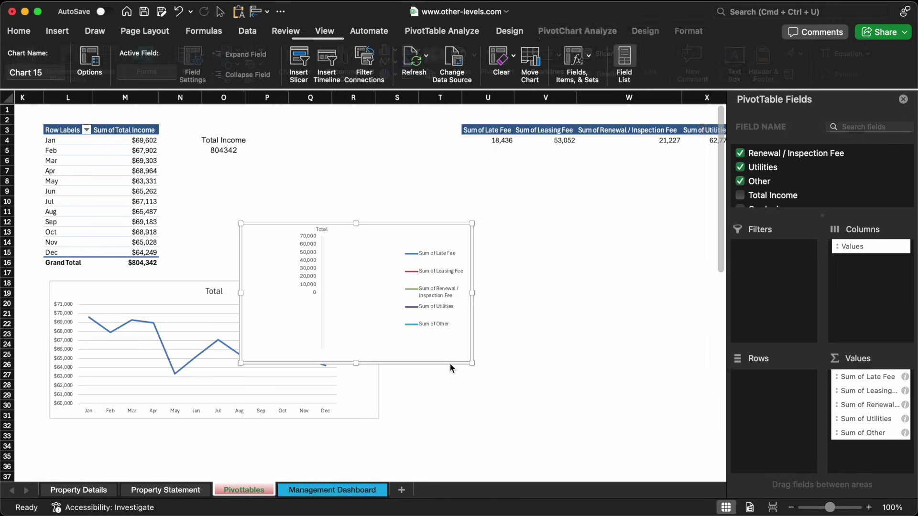
click(512, 33)
click(686, 63)
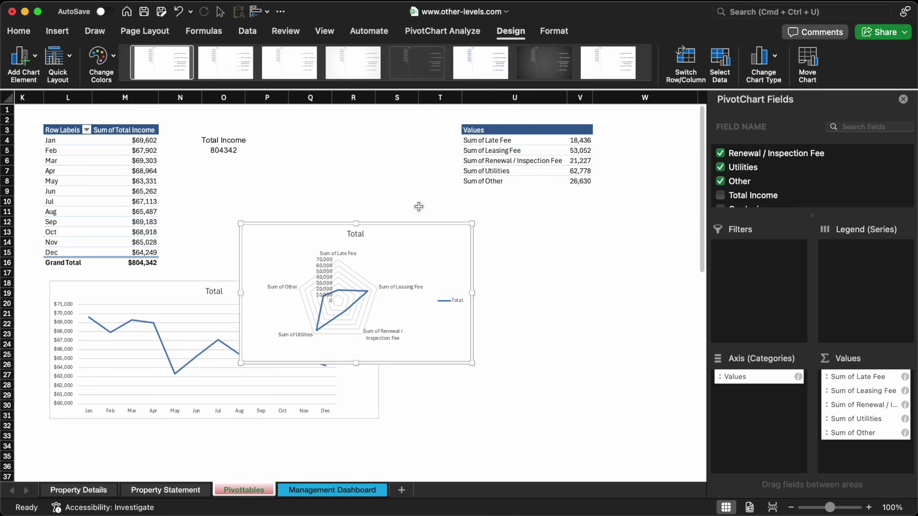
drag(390, 222, 408, 231)
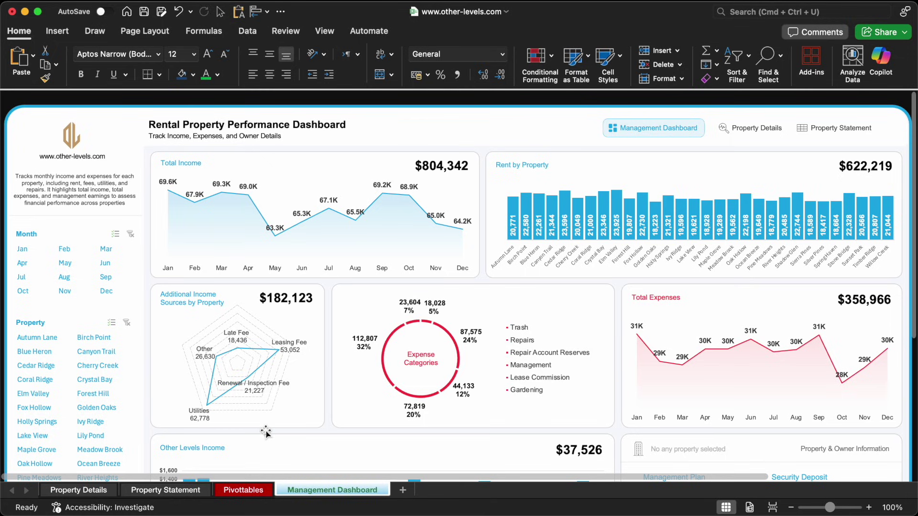
- On Property Statement, go through the expense headers Gardening to Total Expenses and select the Total Expenses values Q5:Q16
click(166, 490)
scroll(567, 291, right, 5)
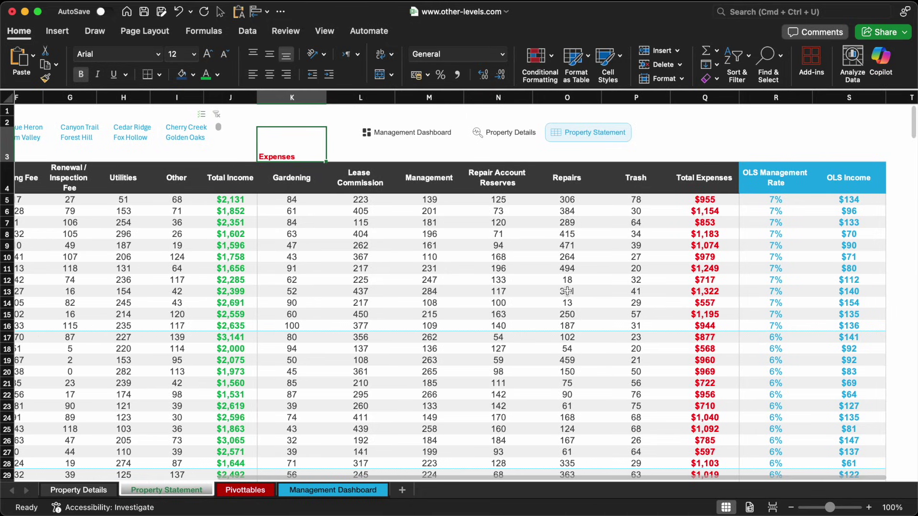
scroll(567, 292, right, 1)
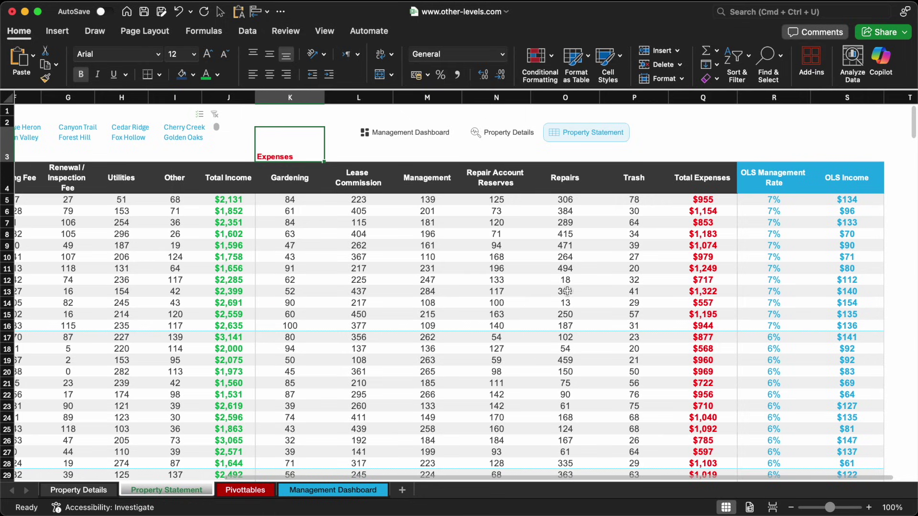
click(300, 185)
click(380, 192)
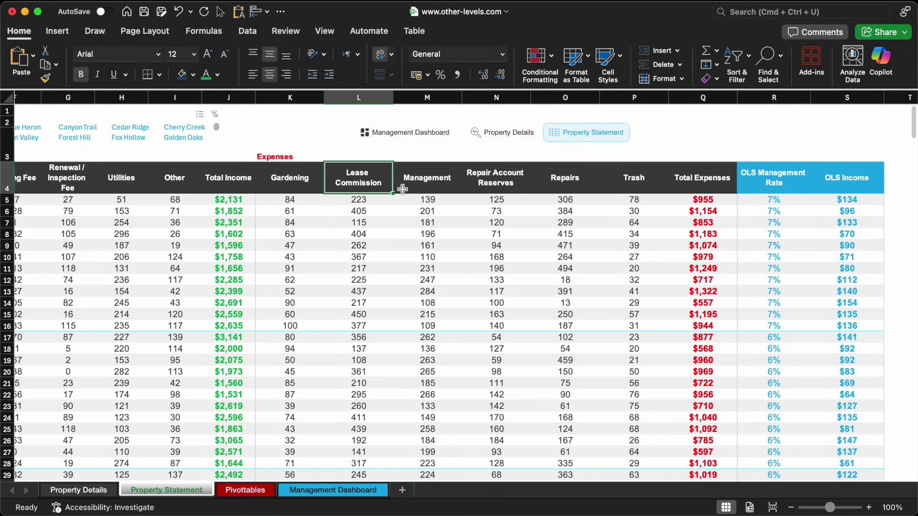
click(445, 187)
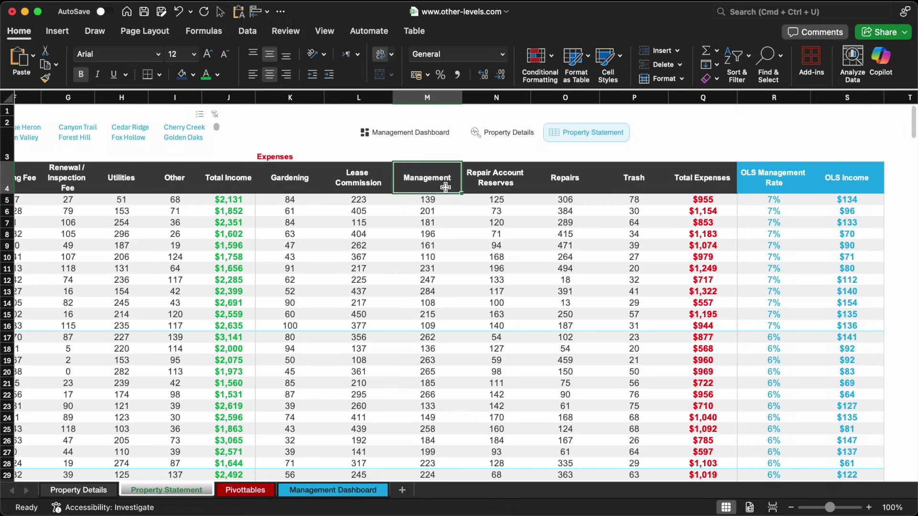
click(522, 188)
click(570, 189)
click(631, 188)
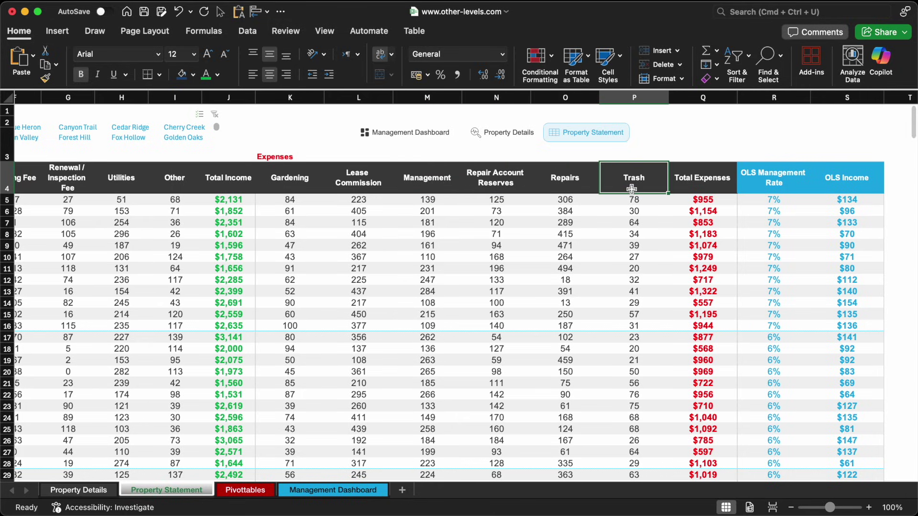
click(728, 189)
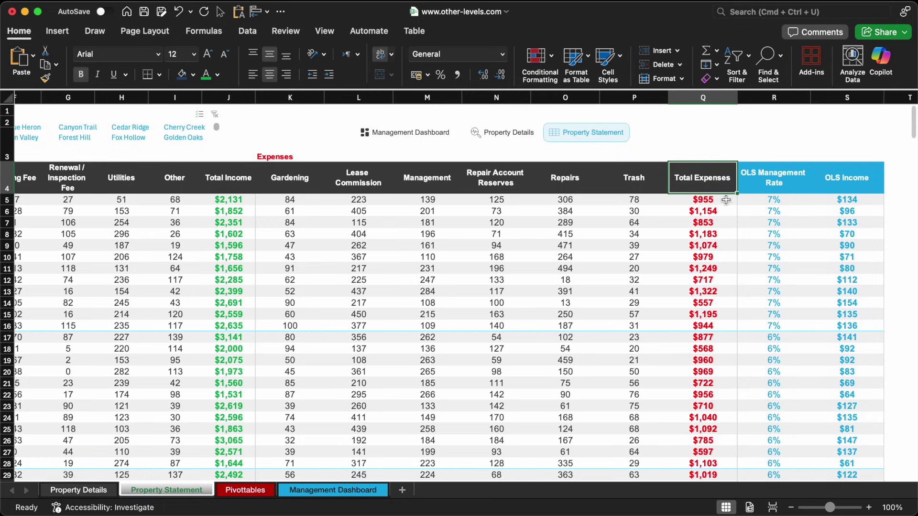
drag(726, 200, 721, 324)
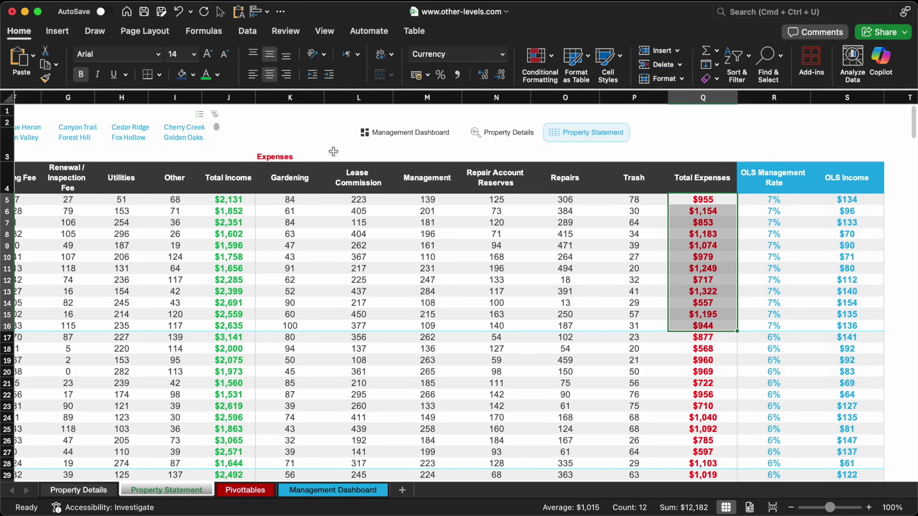
click(64, 32)
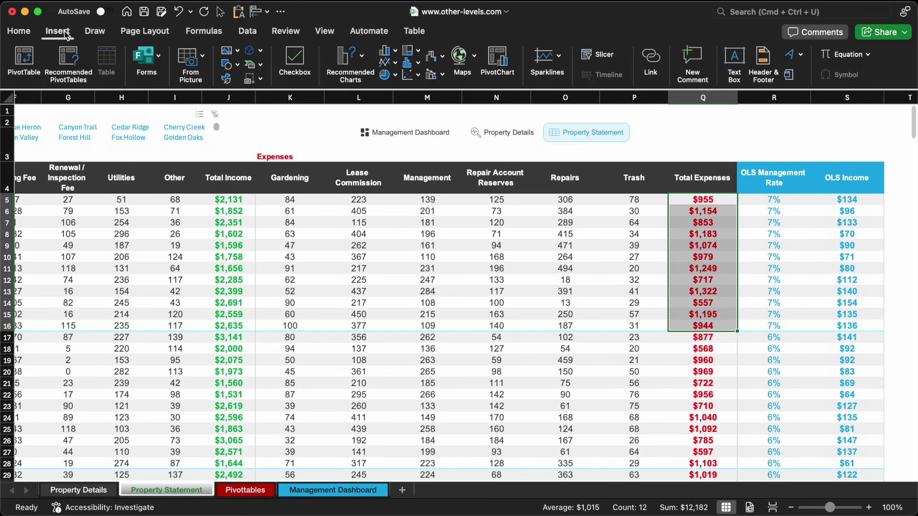
- Create a PivotTable from Table1 at Pivottables!$Z$4
click(30, 59)
click(336, 250)
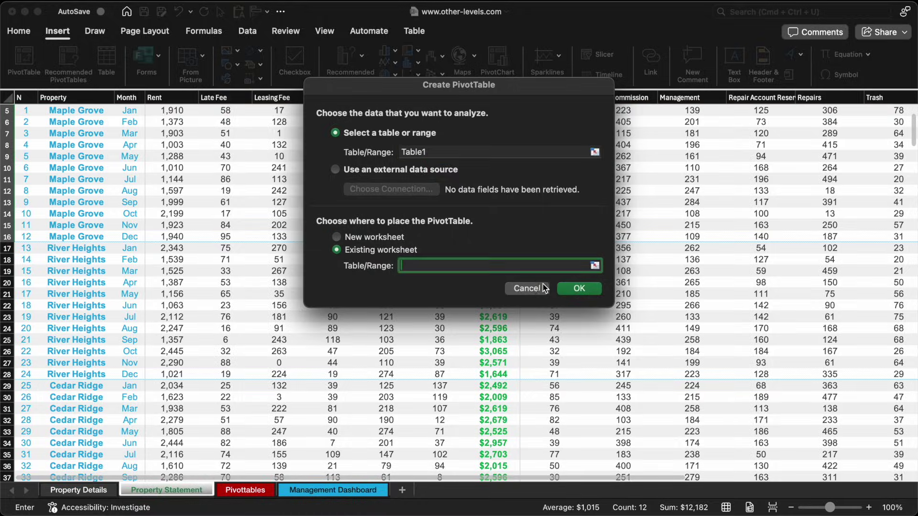
click(595, 266)
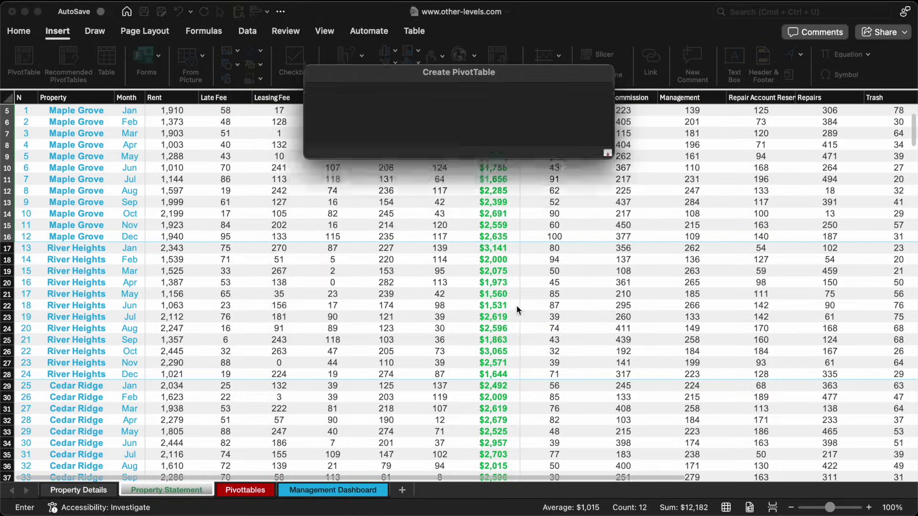
click(262, 494)
click(80, 141)
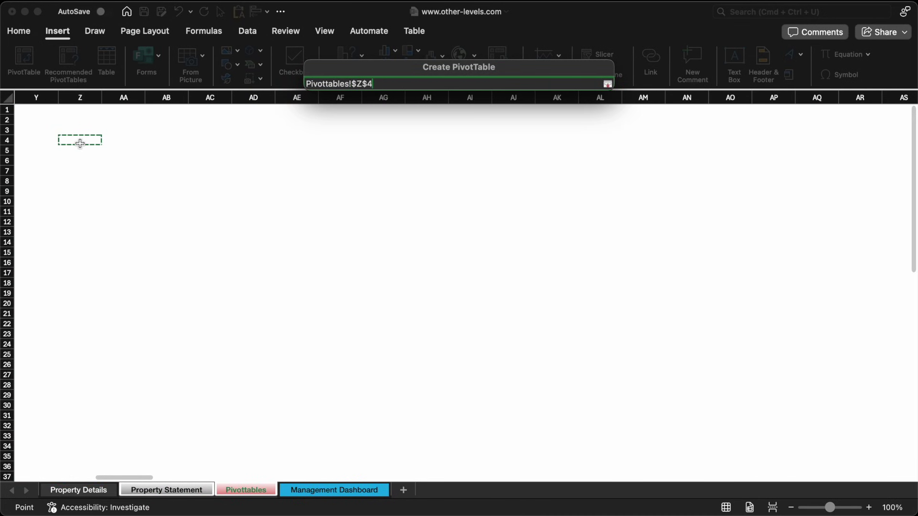
key(Return)
key(Return)
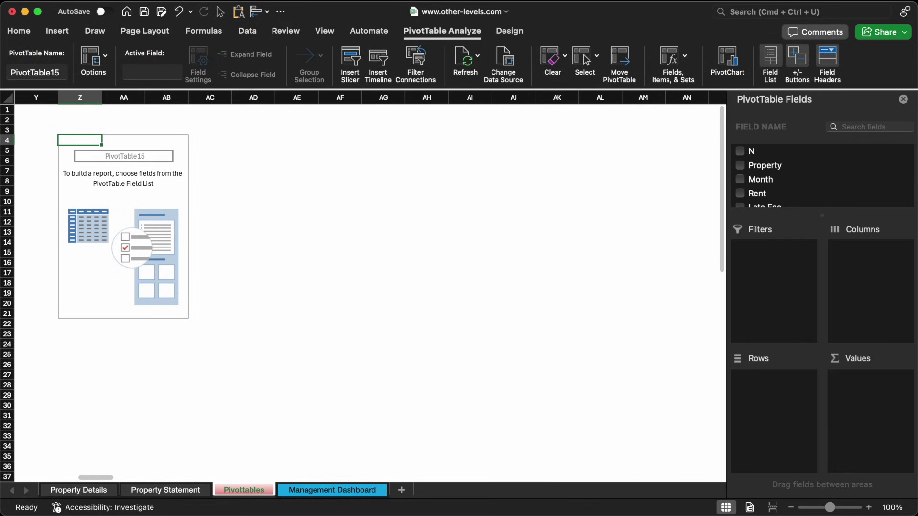
scroll(794, 172, down, 10)
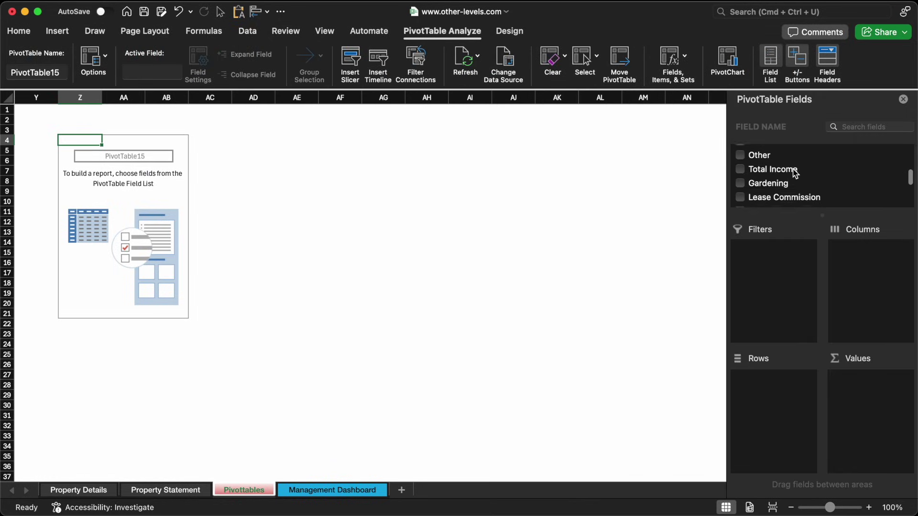
- Add Gardening, Lease Commission, Management, Repair Account Reserves, Repairs and Trash to the pivot's Values
drag(795, 173, 843, 387)
drag(774, 196, 865, 397)
scroll(775, 184, down, 2)
drag(773, 182, 860, 406)
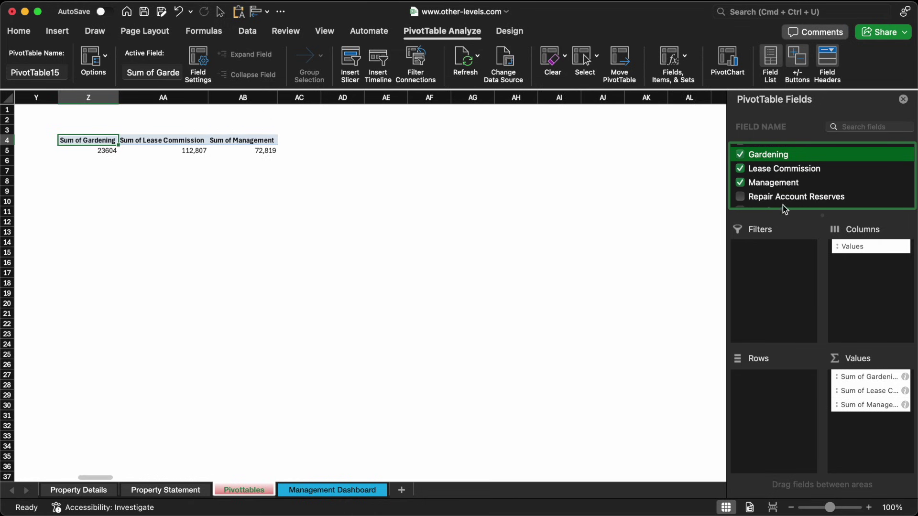
drag(783, 197, 856, 406)
scroll(795, 191, down, 2)
drag(784, 177, 860, 421)
drag(759, 191, 834, 444)
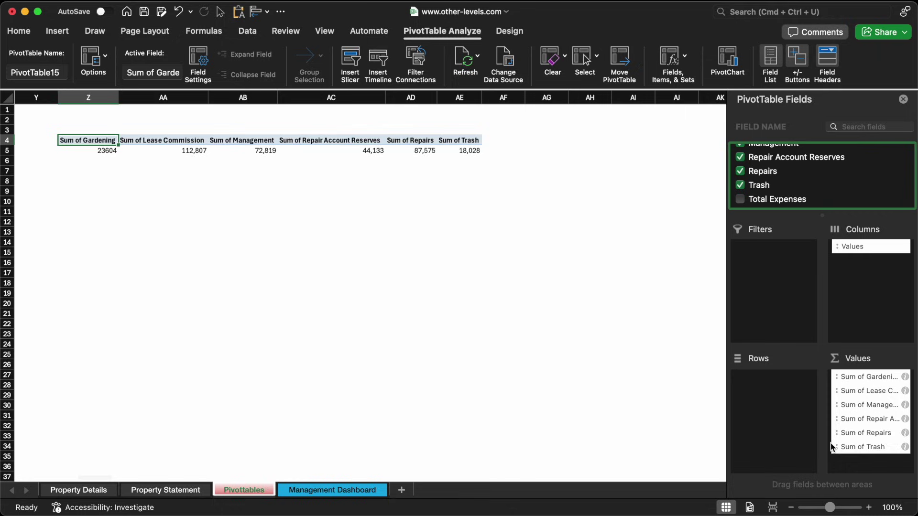
click(58, 31)
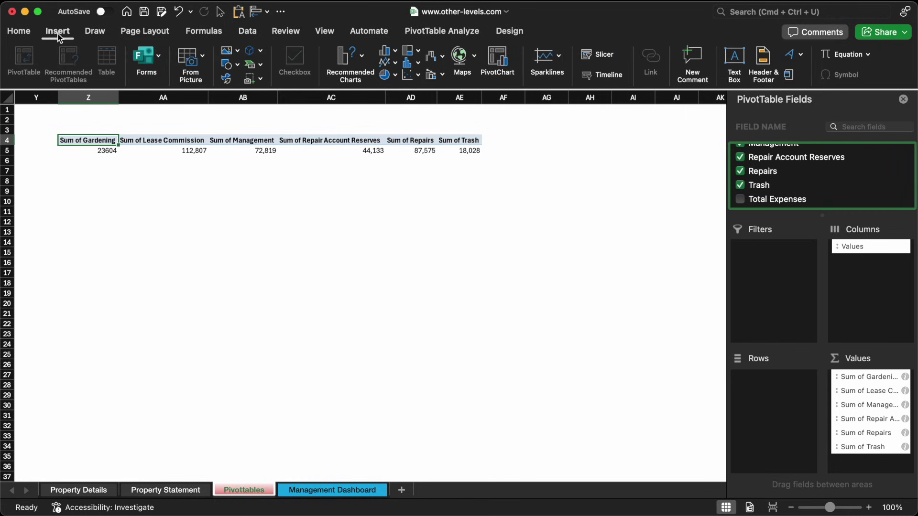
- Insert a doughnut PivotChart with each expense as its own slice, placed below the pivot
click(386, 75)
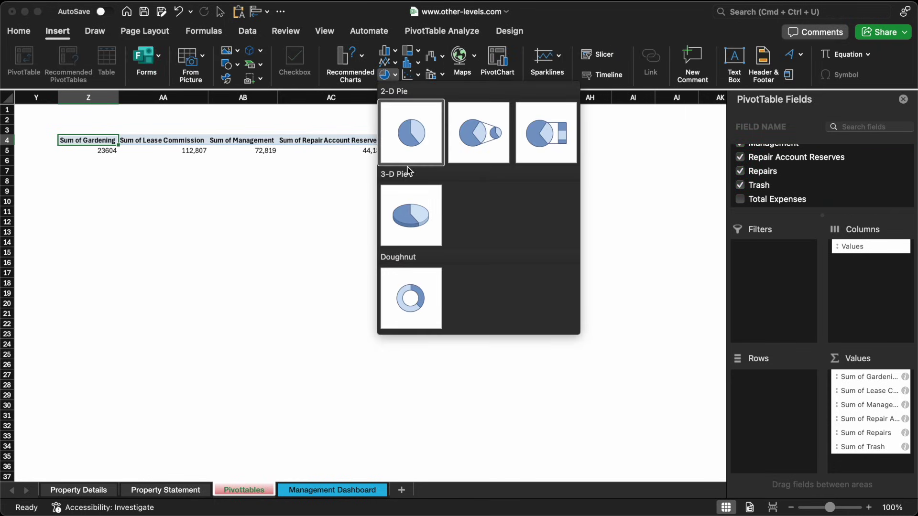
click(411, 297)
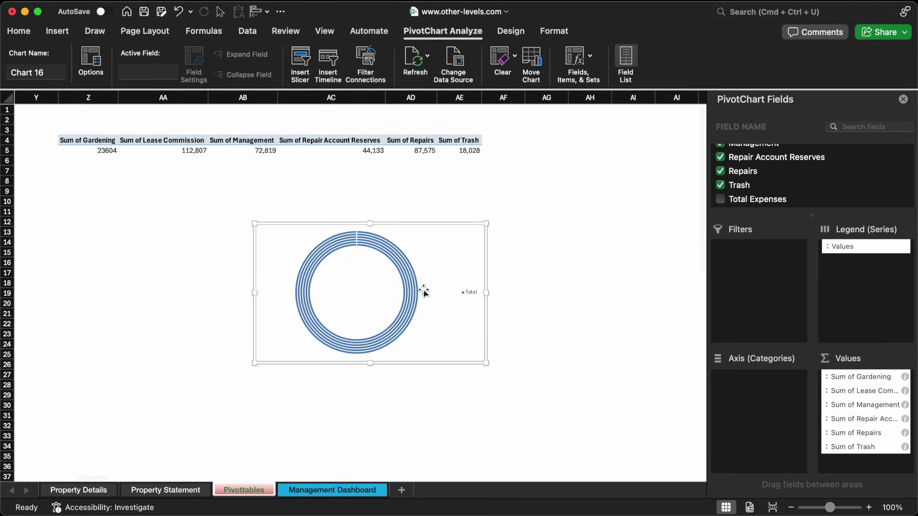
click(511, 31)
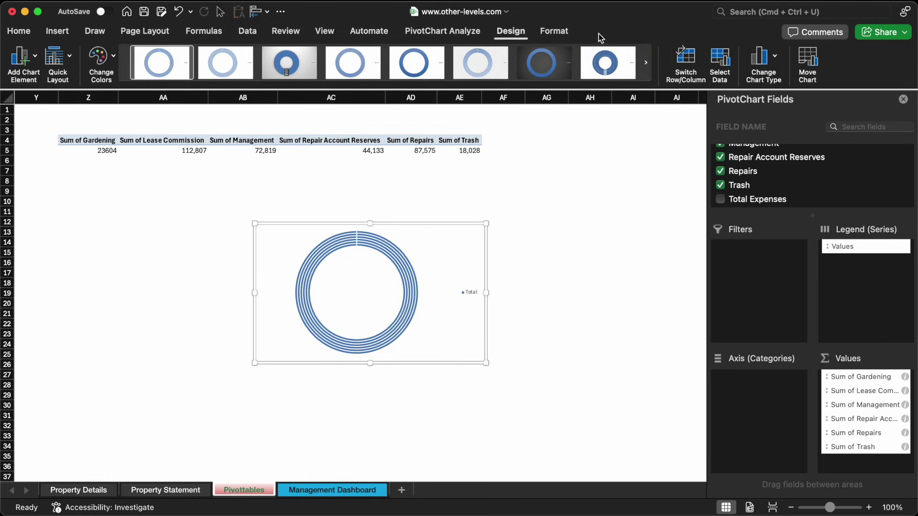
click(690, 63)
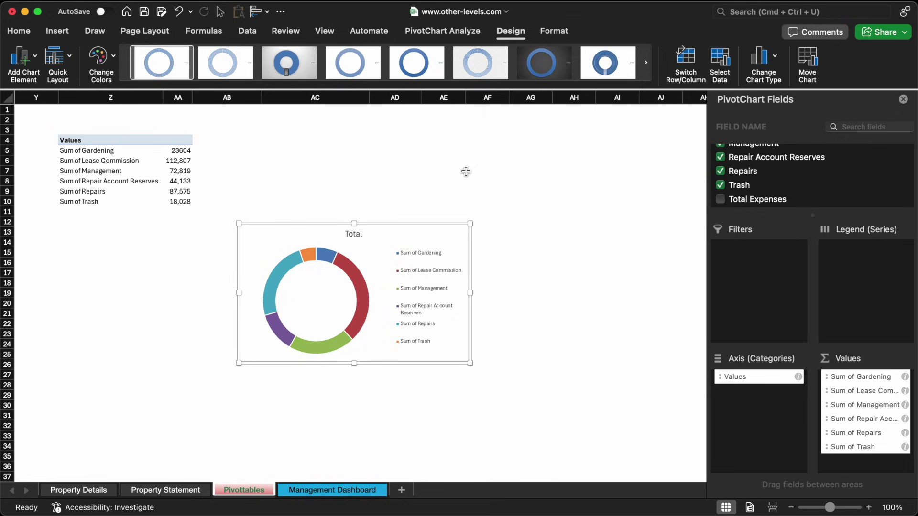
drag(410, 225, 224, 240)
- Select and copy the whole expense pivot table
click(150, 171)
key(super+a)
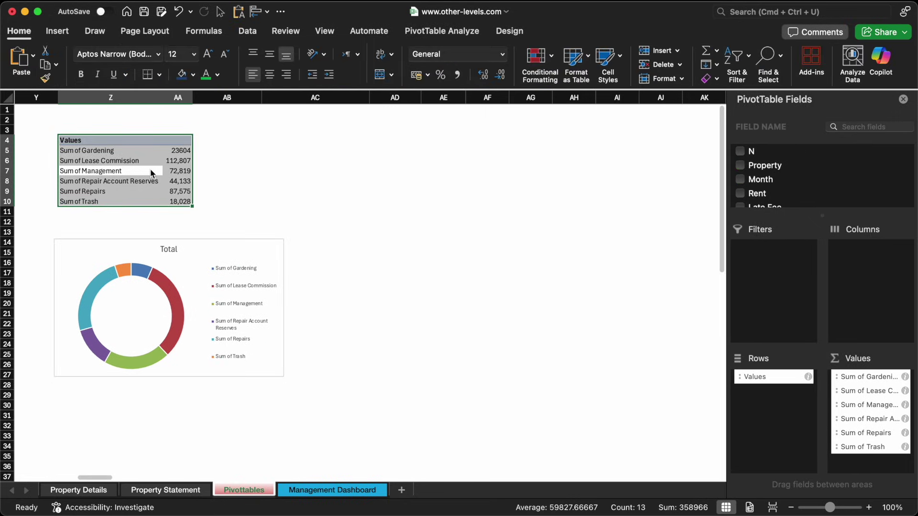
key(super+c)
- Paste the pivot at AD4 and set it to Month rows summing Total Expenses
click(415, 138)
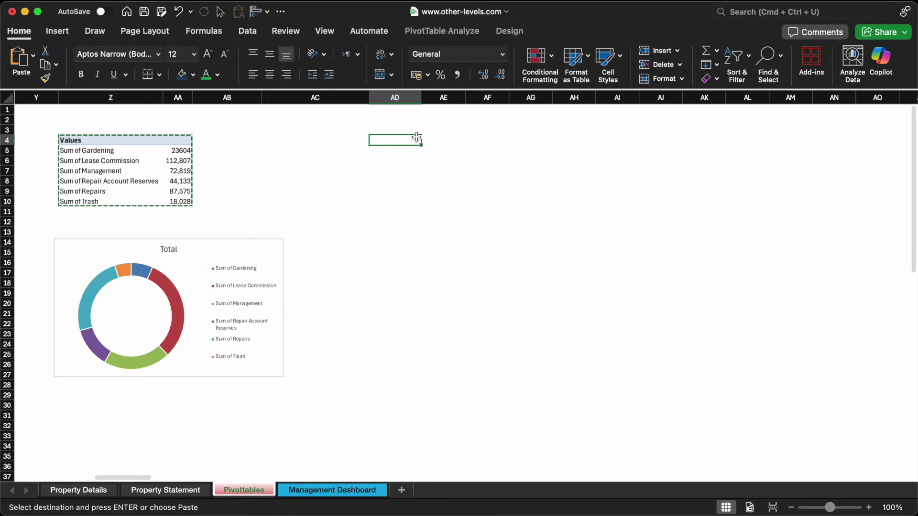
key(super+v)
drag(760, 179, 768, 399)
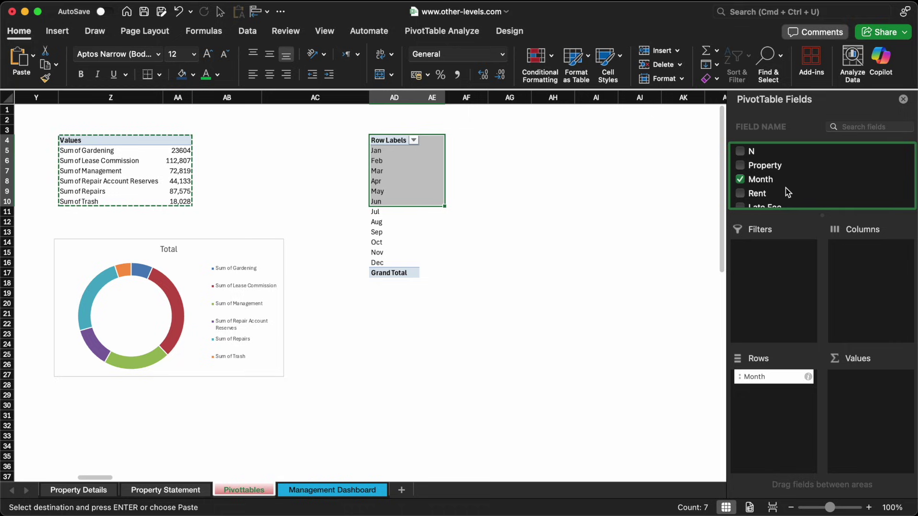
scroll(786, 191, down, 5)
scroll(786, 191, down, 5)
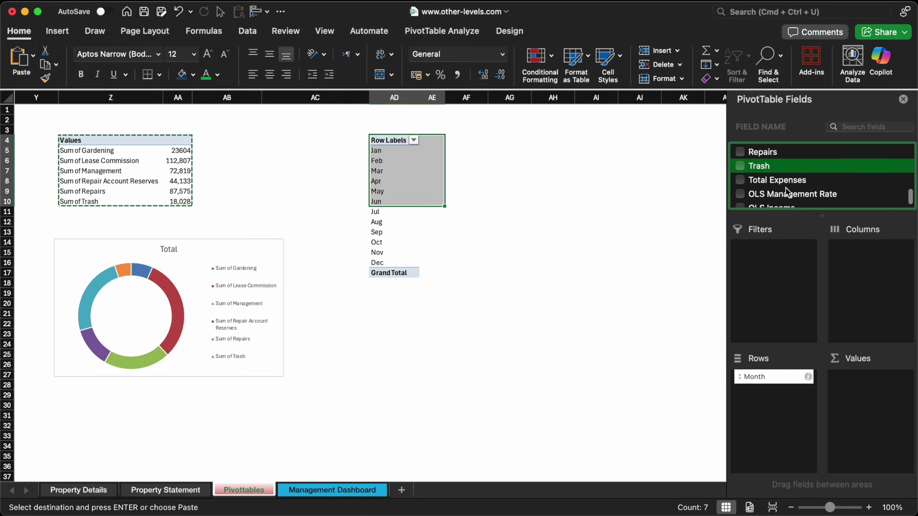
drag(780, 179, 863, 380)
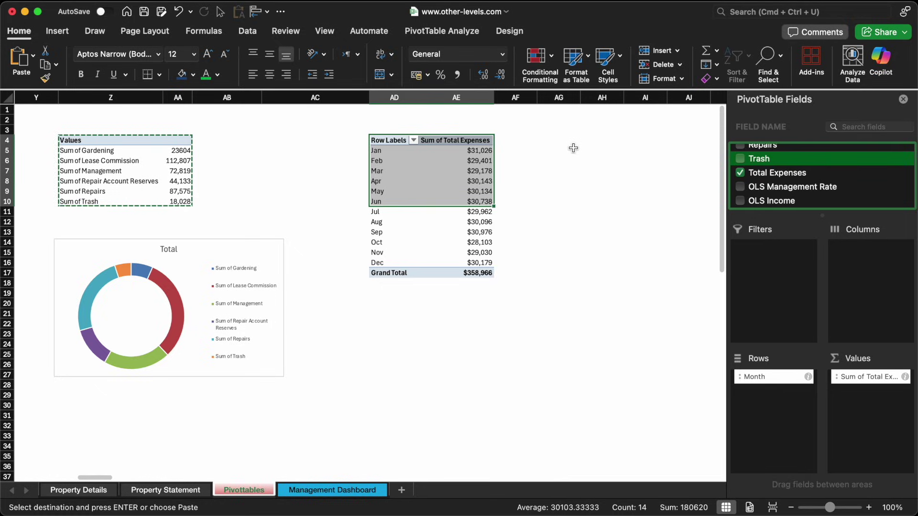
- Add a 'Total Expenses' label in AG4 with the pivot's grand total, 358966, beneath it
click(571, 141)
text(Total )
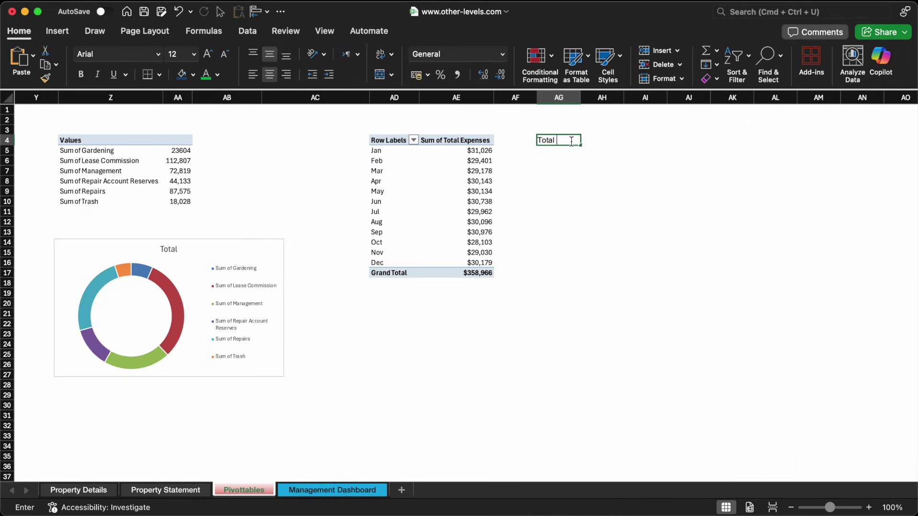
text(Expensese)
key(Return)
text(=)
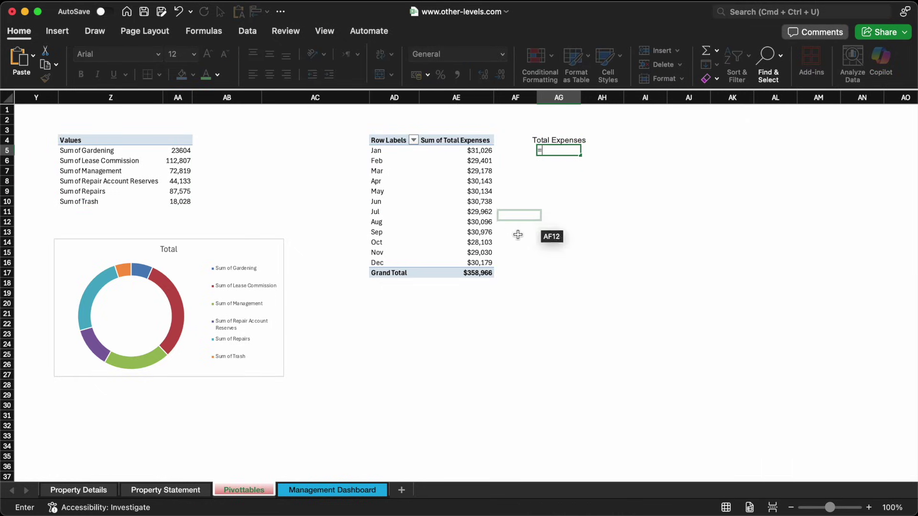
click(484, 274)
key(Return)
- Insert a line PivotChart of the monthly expenses
drag(478, 242, 478, 252)
click(57, 30)
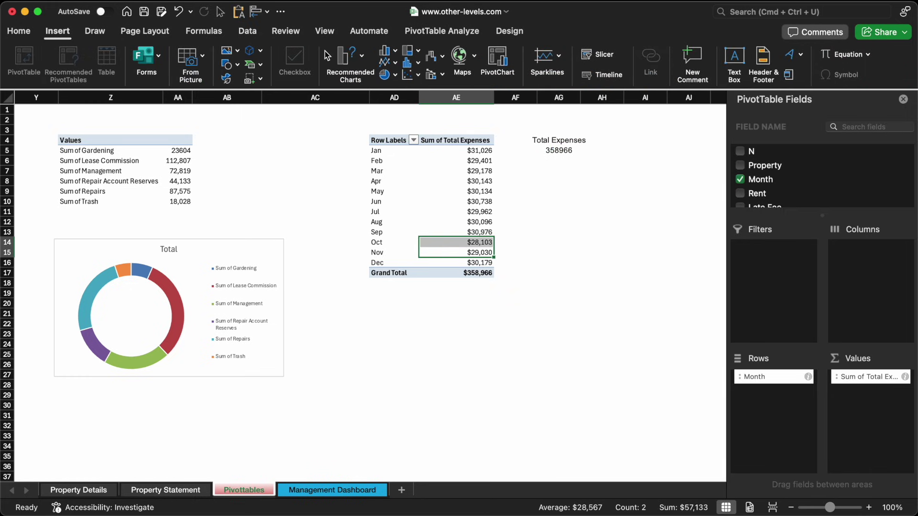
click(388, 62)
click(409, 117)
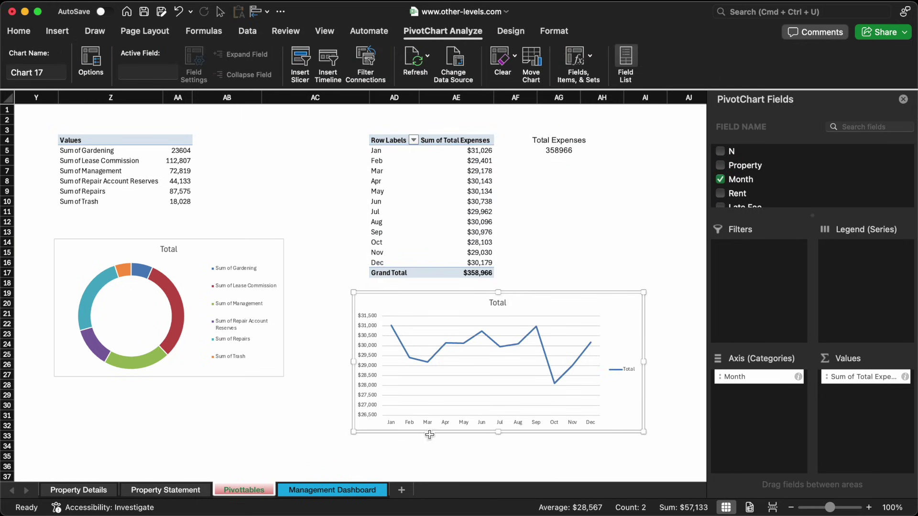
- Switch to Management Dashboard and scroll down to Other Levels Income and the owner info panel
key(ctrl+Page_Down)
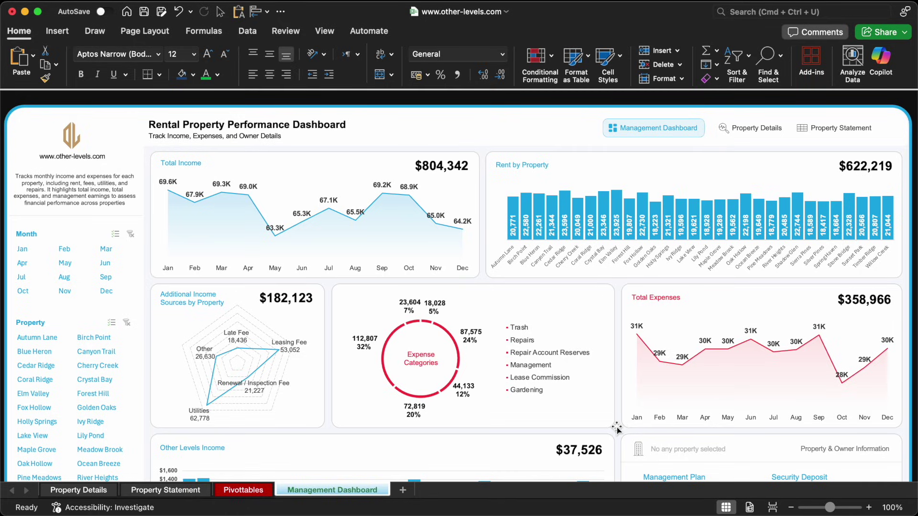
scroll(617, 427, down, 5)
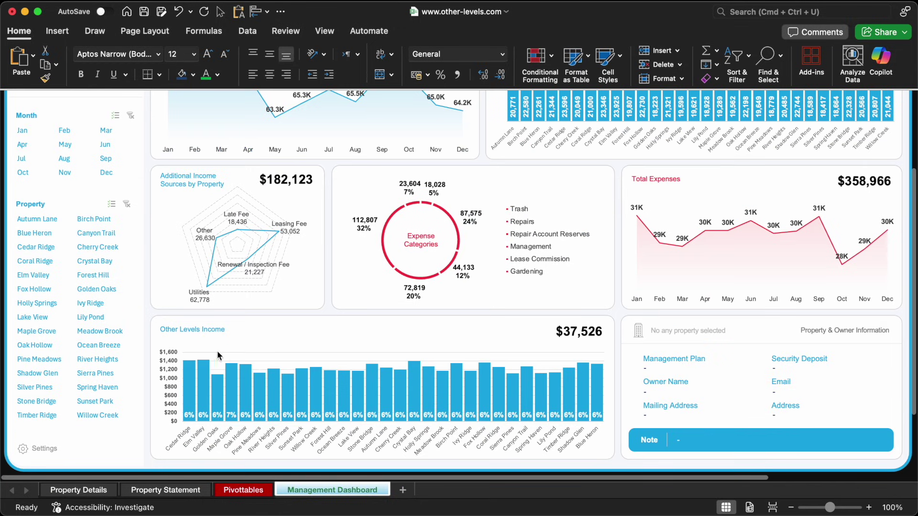
- On Property Statement, select the 7% OLS Management Rate cells
click(252, 351)
scroll(648, 198, right, 10)
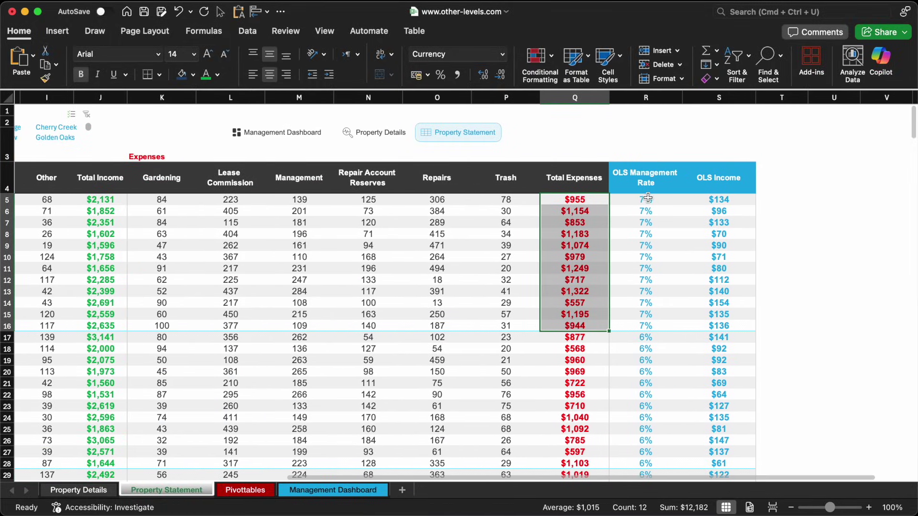
click(648, 198)
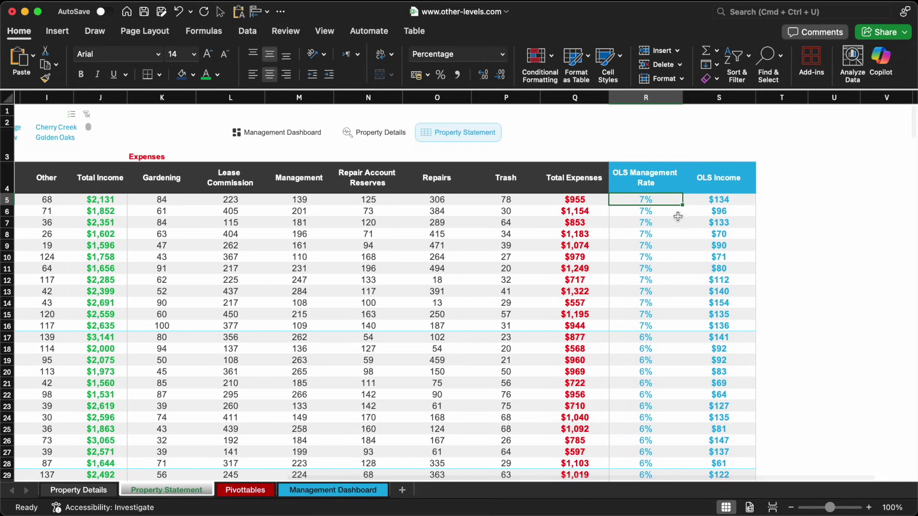
drag(664, 200, 666, 463)
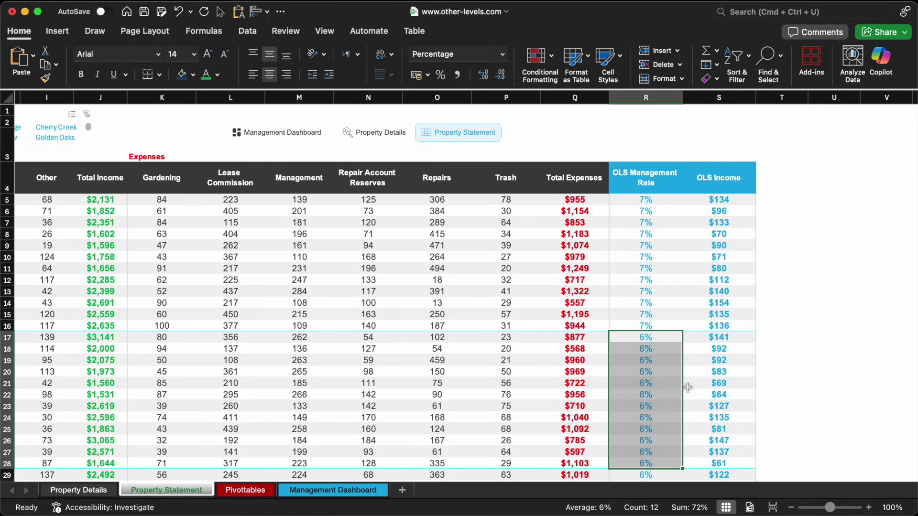
click(750, 200)
text(=)
key(Left)
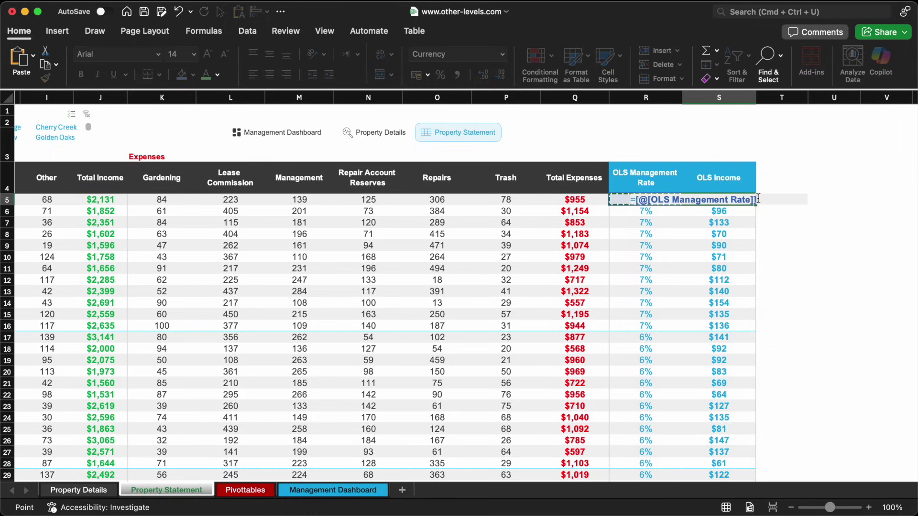
key(F2)
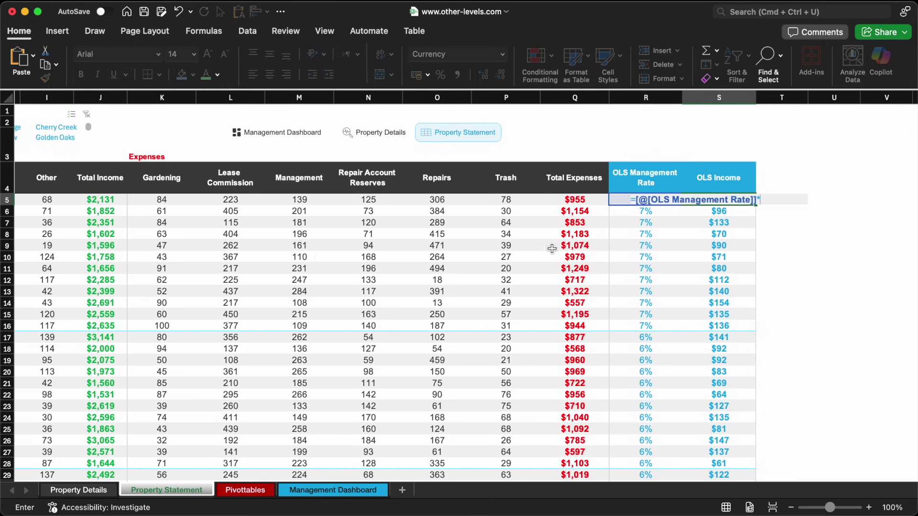
scroll(552, 248, left, 10)
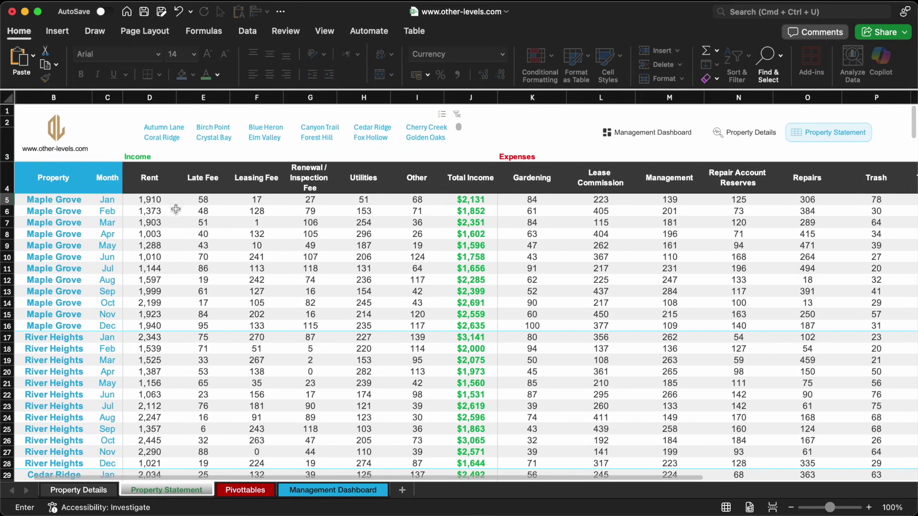
text(*)
click(156, 198)
key(Return)
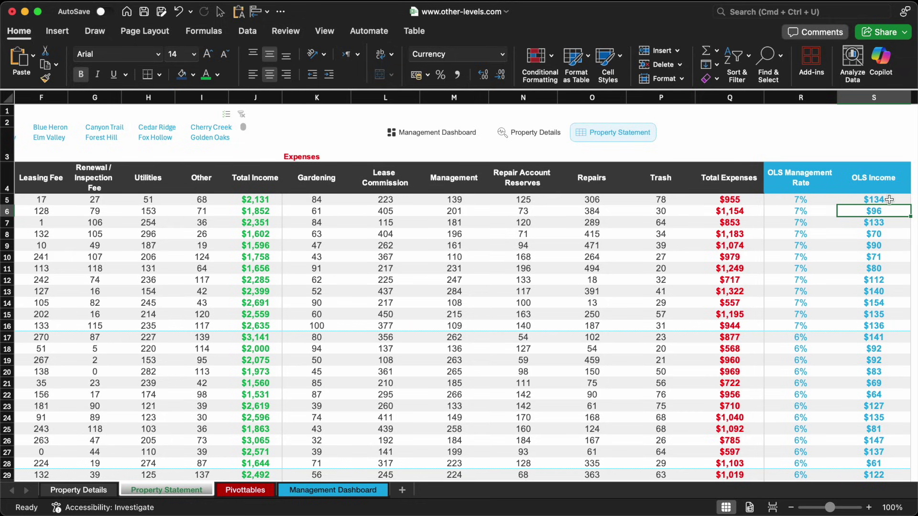
drag(888, 199, 890, 325)
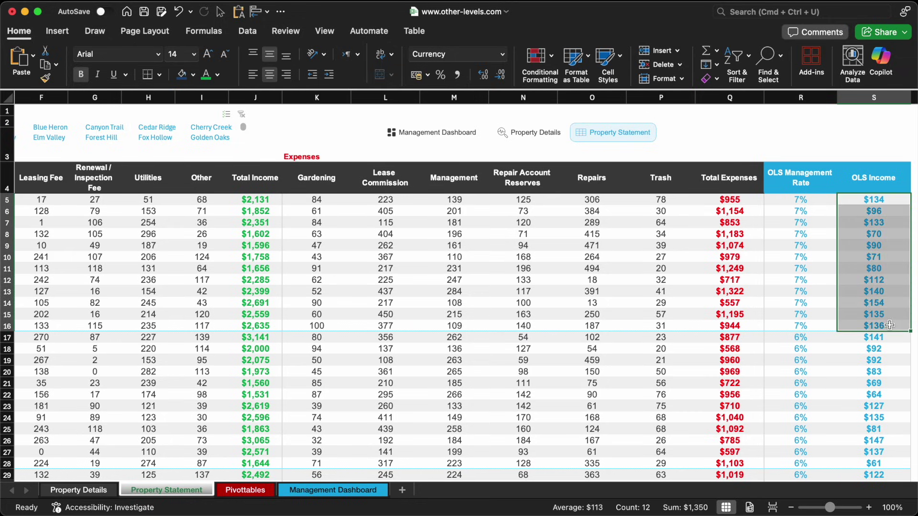
key(super+c)
- Build the new pivot with Sum of OLS Income and Average of OLS Management Rate by property
click(246, 490)
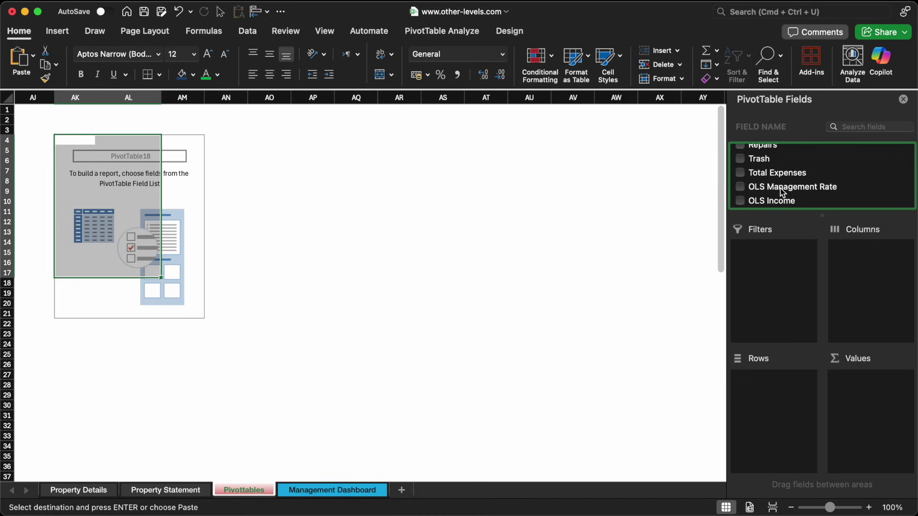
drag(788, 213, 865, 392)
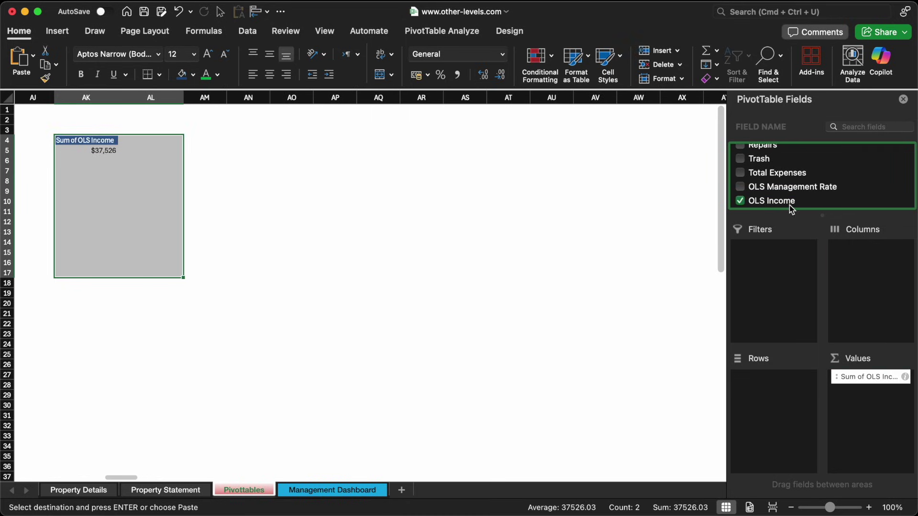
drag(792, 187, 868, 397)
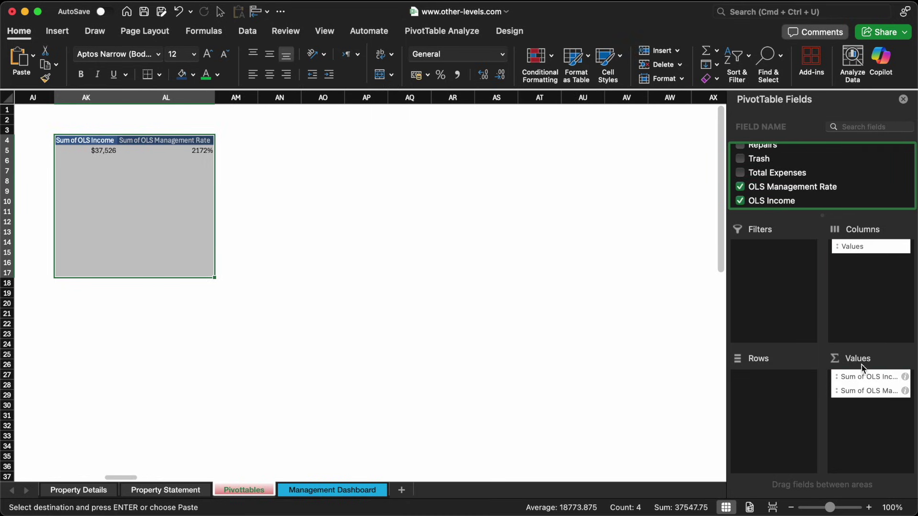
scroll(779, 175, up, 10)
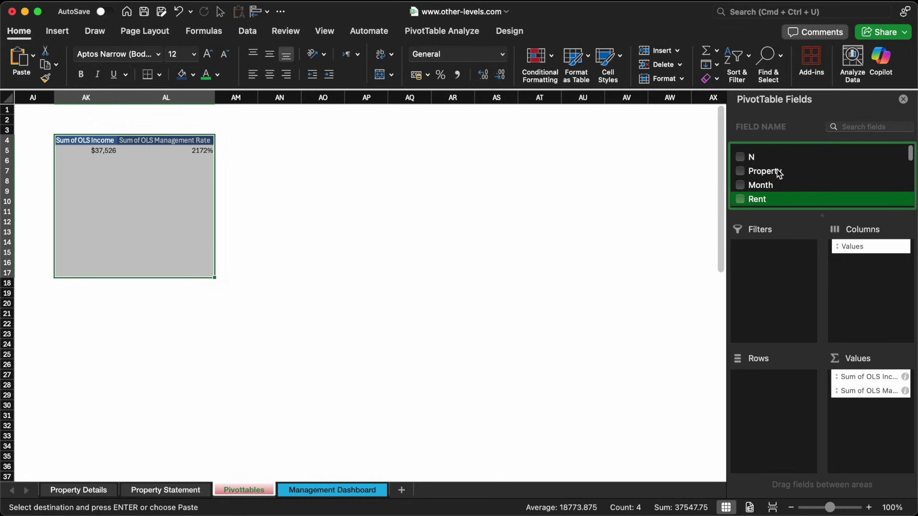
scroll(772, 190, down, 1)
drag(771, 170, 779, 401)
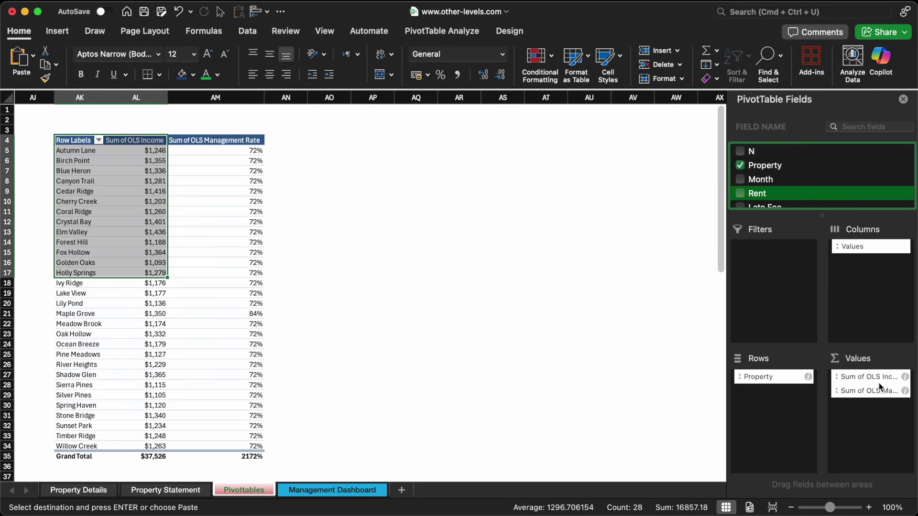
click(905, 391)
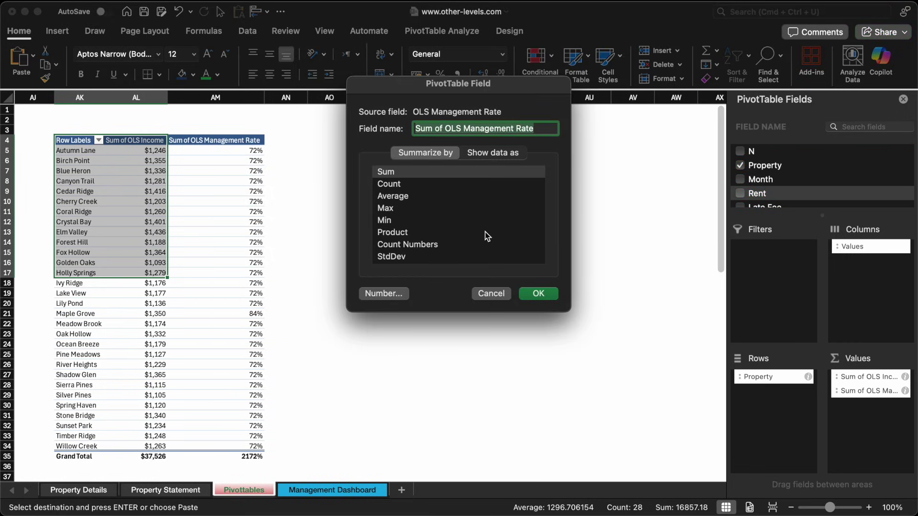
click(397, 201)
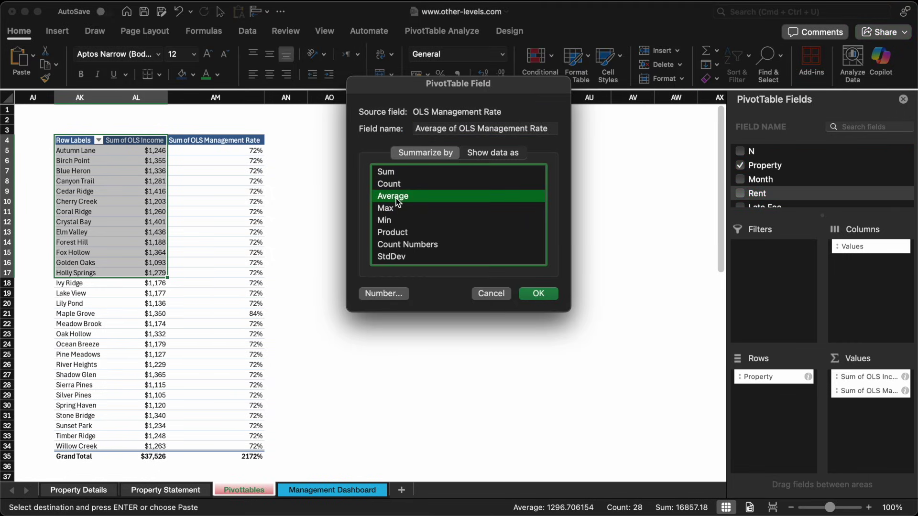
click(538, 294)
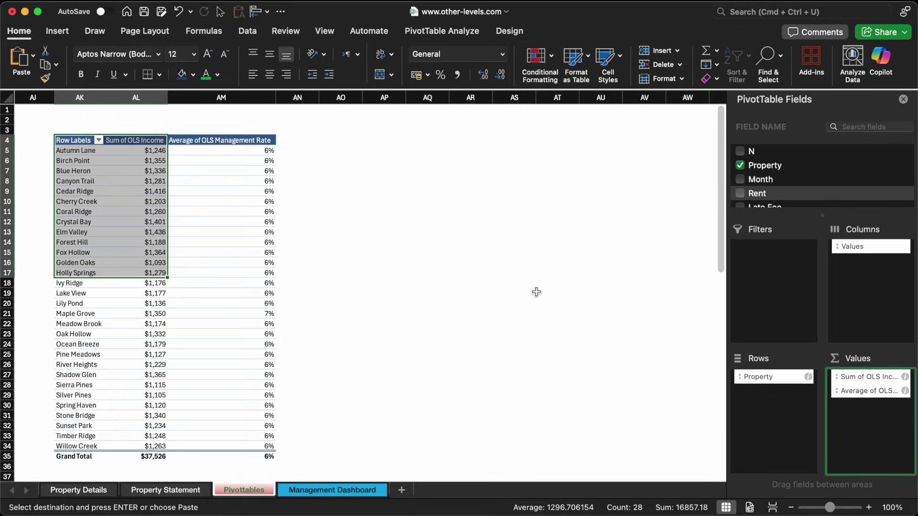
- Insert a clustered column PivotChart of OLS Income
click(59, 31)
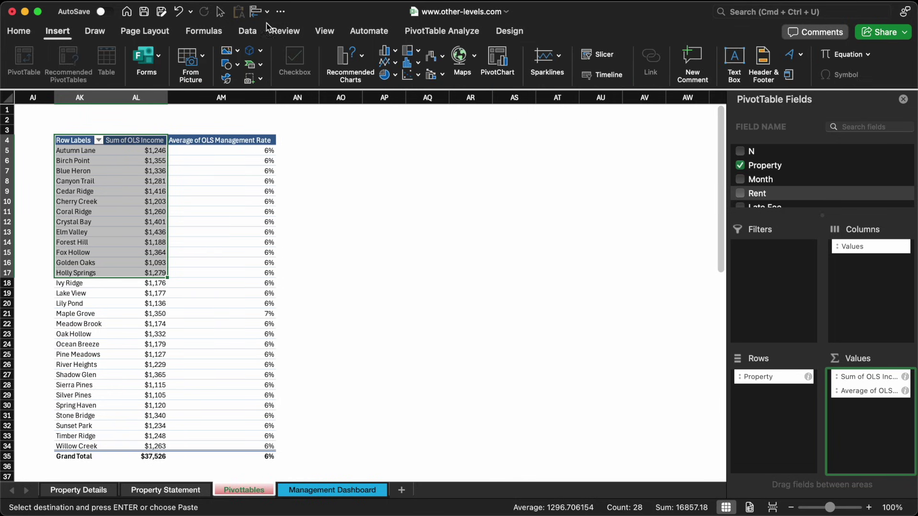
click(391, 52)
click(411, 108)
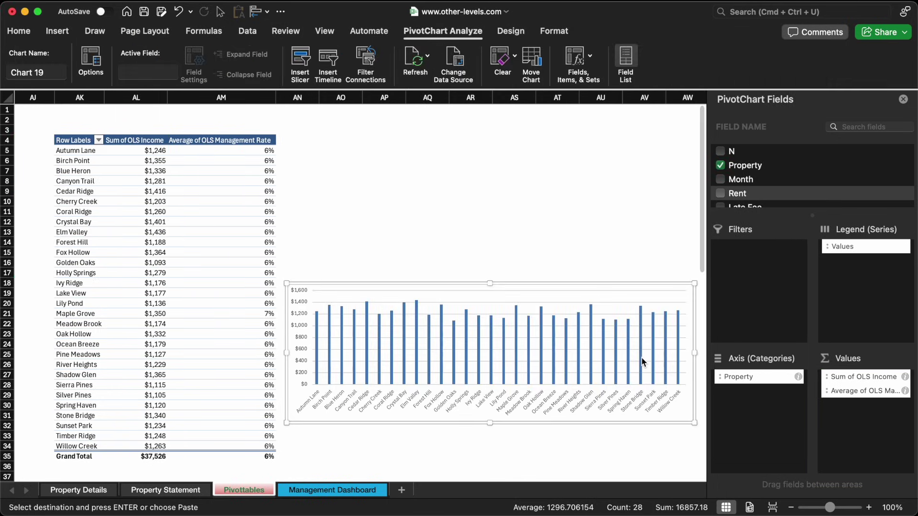
- Type 'OLS Income' in AP4 and reference the pivot's grand total, 37526.03, in AP5
click(327, 492)
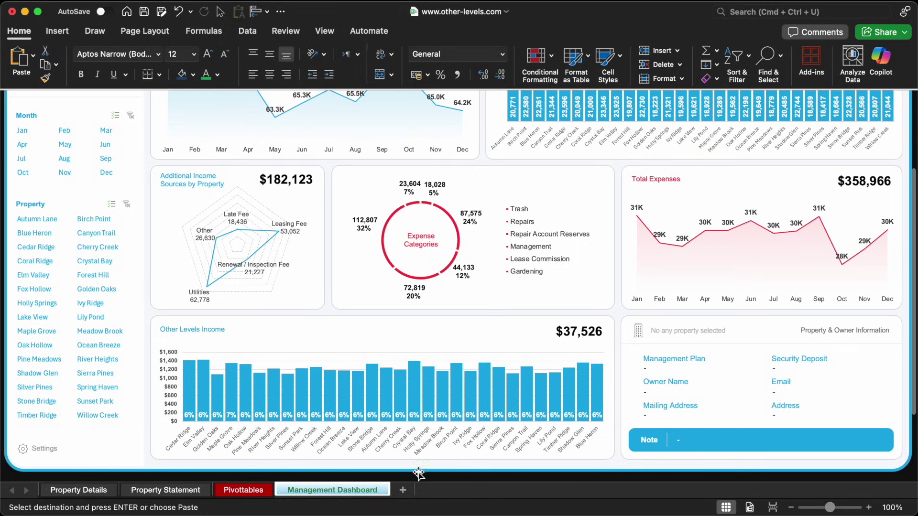
click(262, 494)
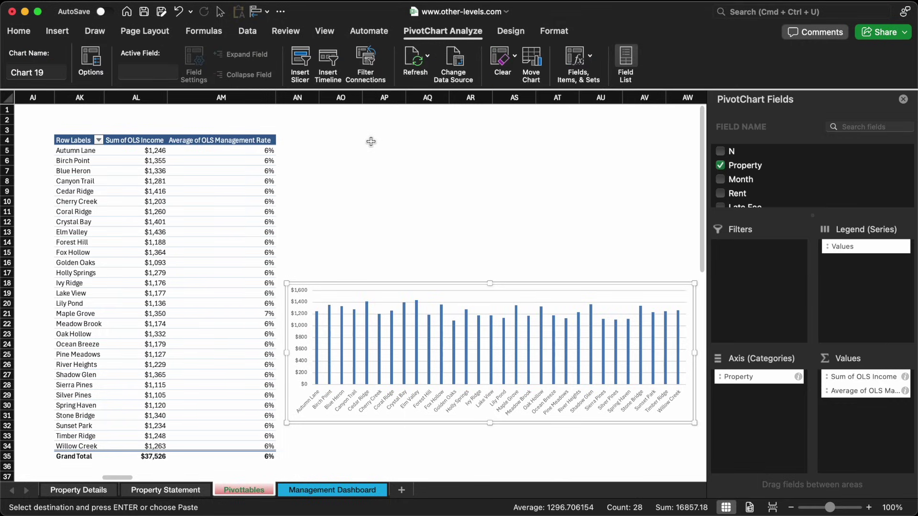
click(371, 141)
text(OLS Income)
key(Return)
text(=)
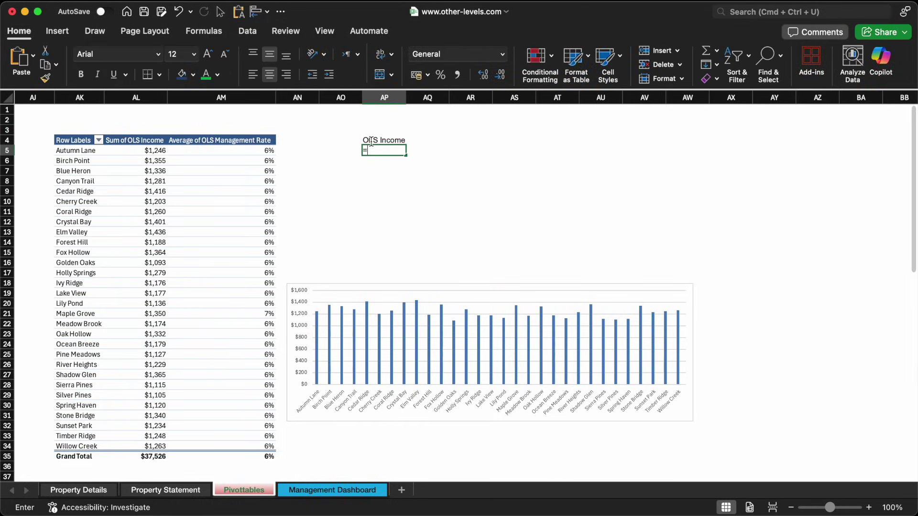
click(154, 458)
key(Return)
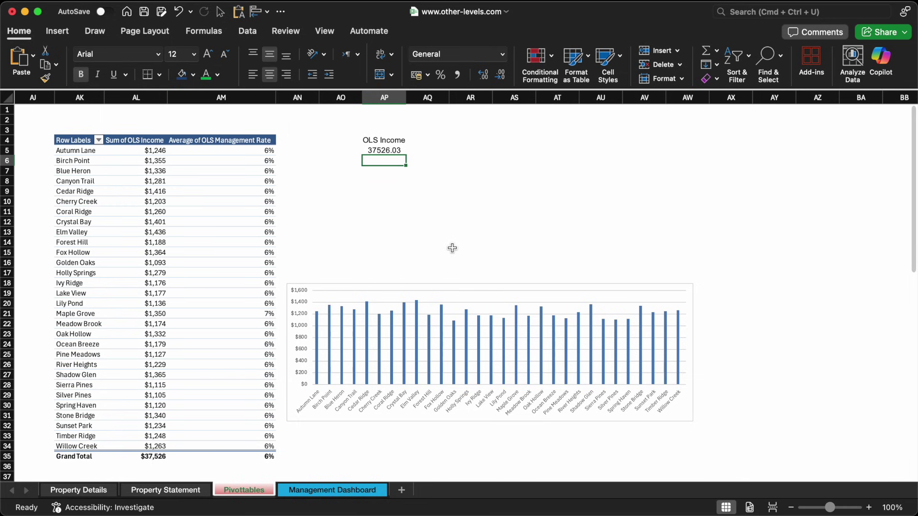
- Filter the Management Dashboard slicer to Cherry Creek, Crystal Bay, then Forest Hill
key(ctrl+Page_Down)
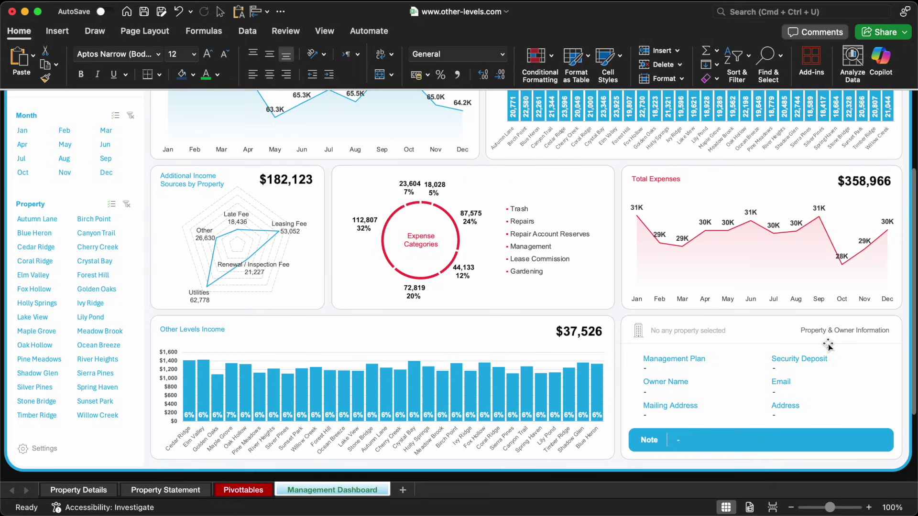
click(99, 248)
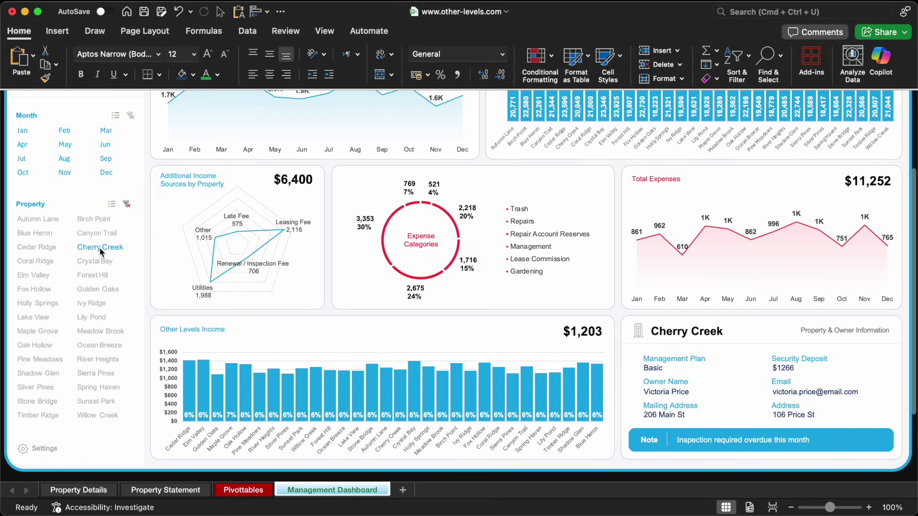
click(100, 260)
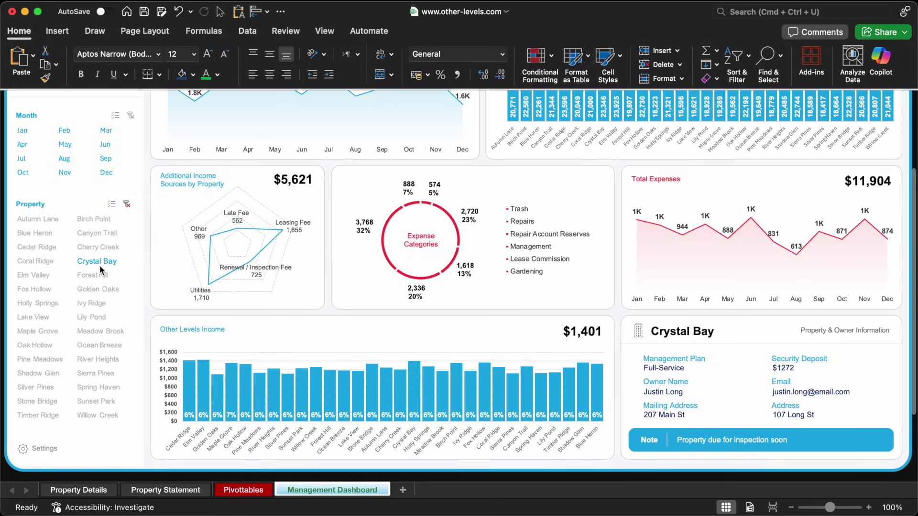
click(100, 280)
- On Property Details, go through the owner, email, management plan, address, security deposit and note columns
key(ctrl+Page_Up)
key(ctrl+Page_Up)
key(ctrl+Page_Up)
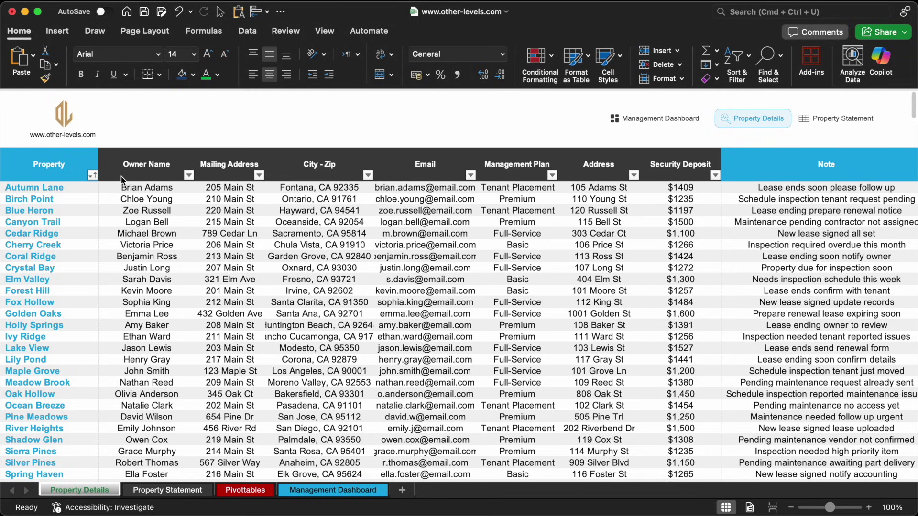
click(159, 180)
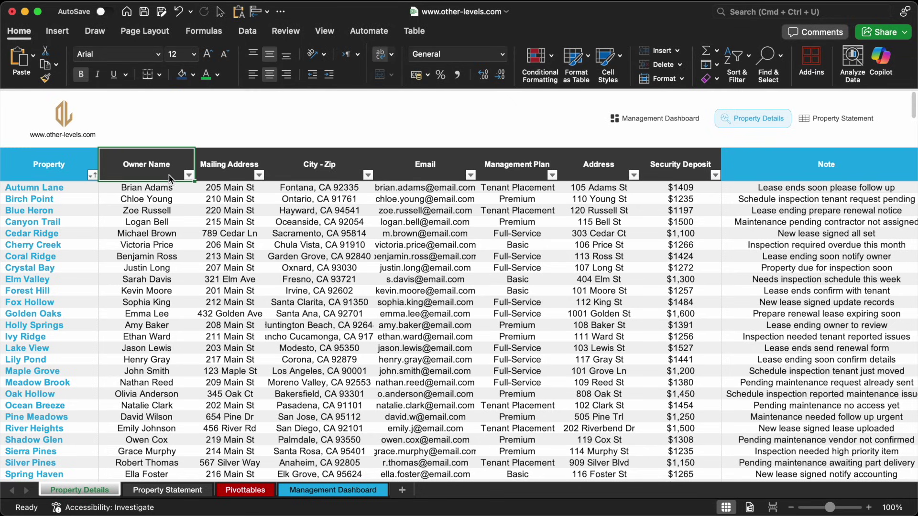
click(229, 174)
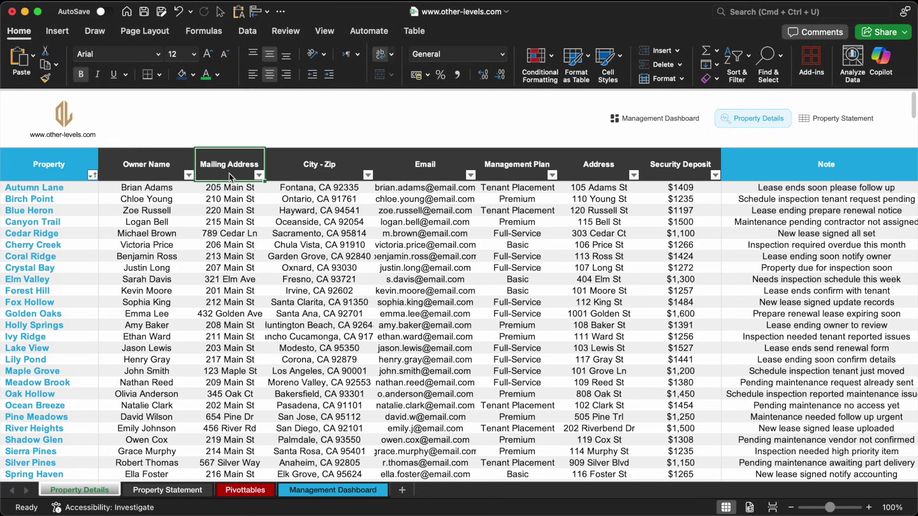
click(303, 173)
click(409, 171)
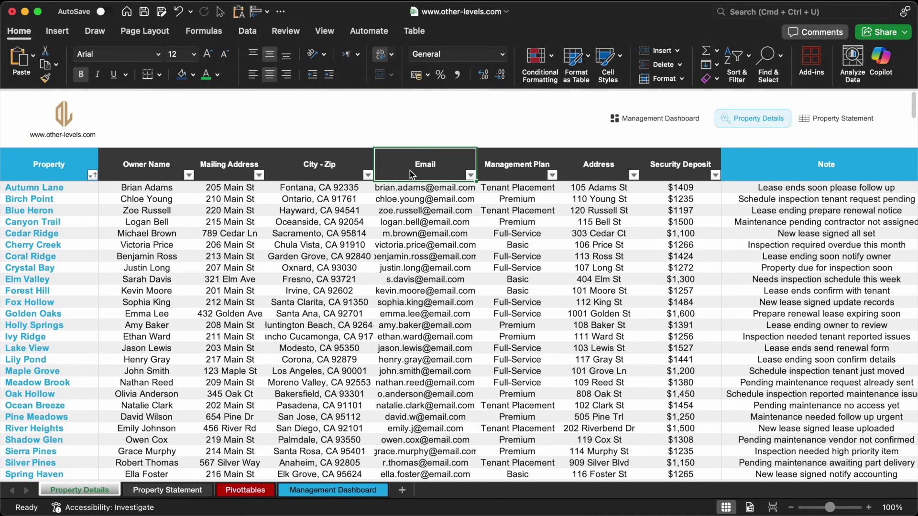
click(550, 173)
click(578, 173)
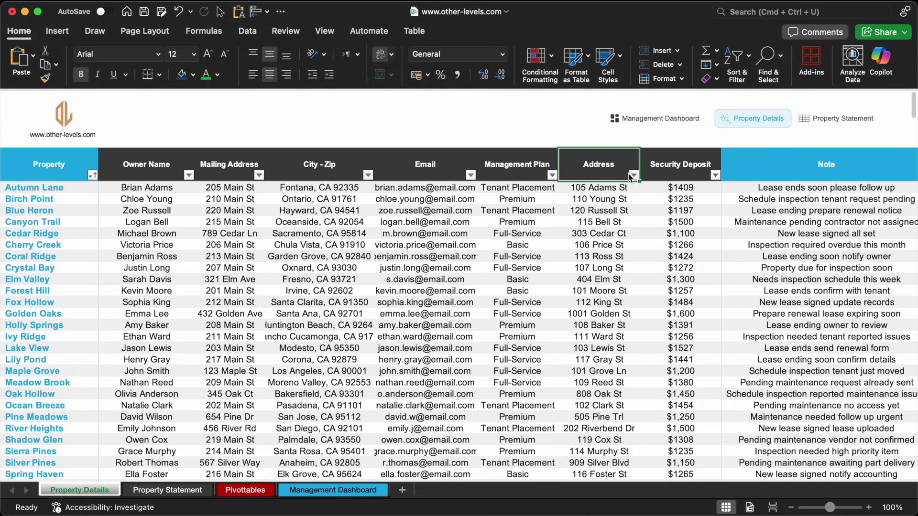
click(657, 177)
click(760, 177)
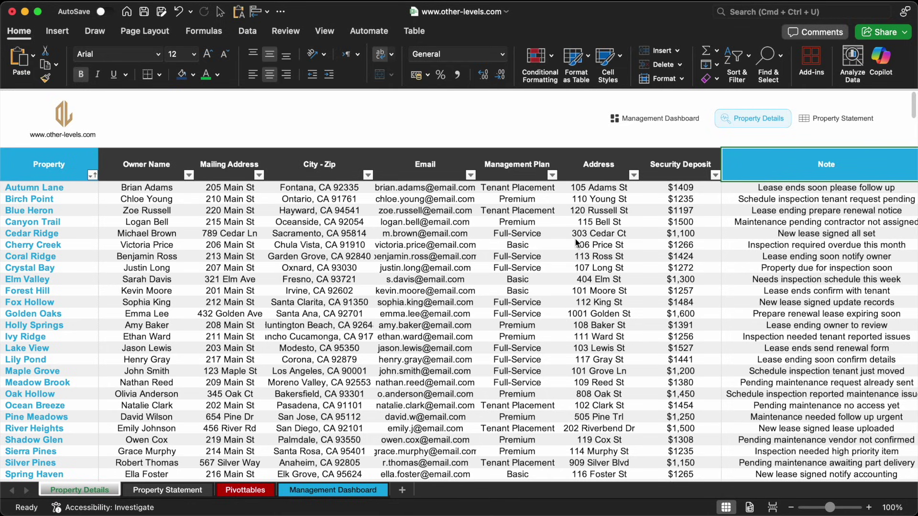
- Filter the dashboard to Ivy Ridge, Lily Pond, Meadow Brook, Cherry Creek and Canyon Trail, then clear the filter
click(322, 488)
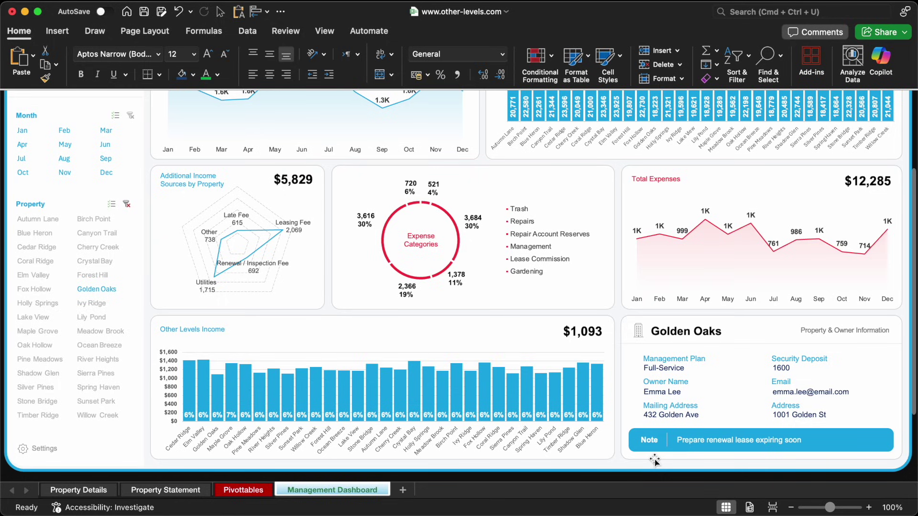
click(93, 304)
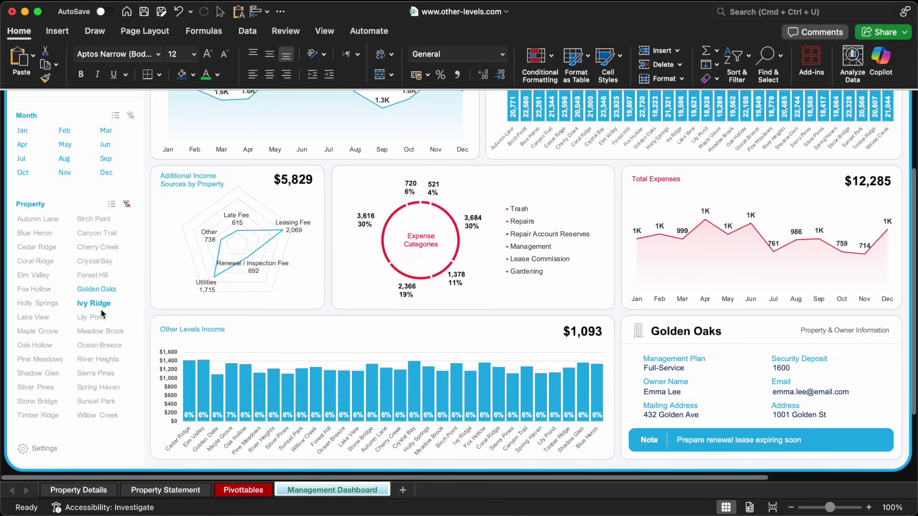
click(96, 318)
click(96, 330)
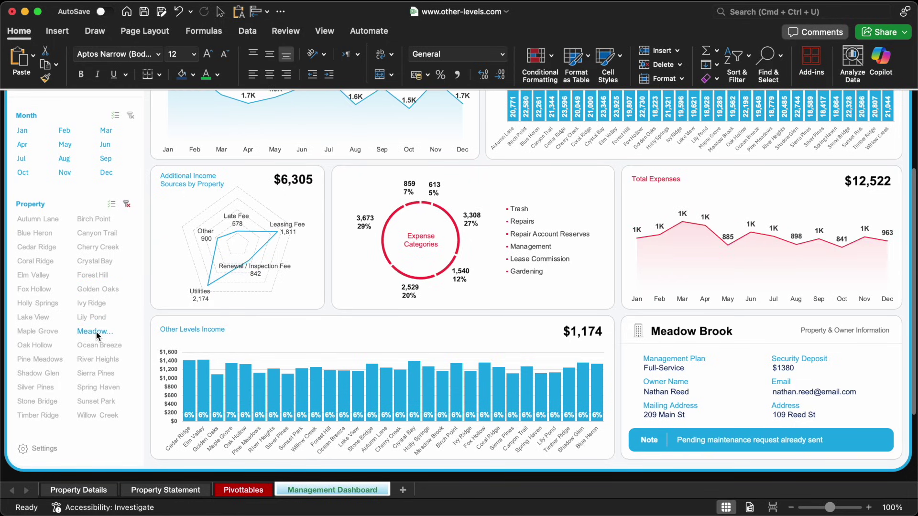
click(105, 245)
click(105, 231)
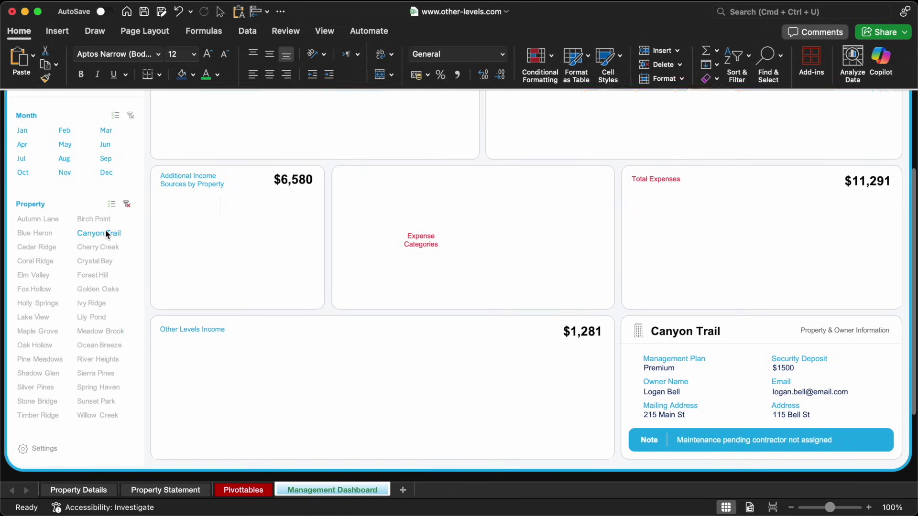
click(127, 205)
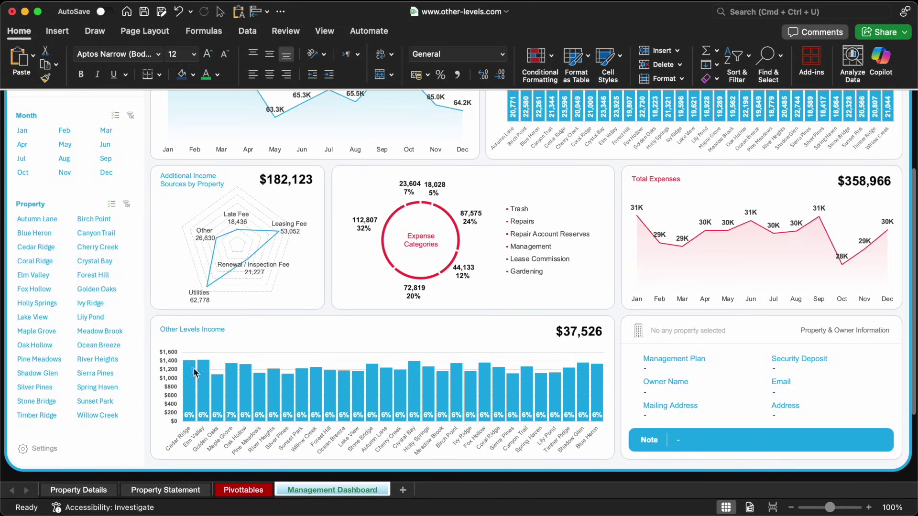
- On Property & Owner Information, enter =IF(DB11="",DB10,"-") in DD10 to show a dash when no property is selected
click(243, 490)
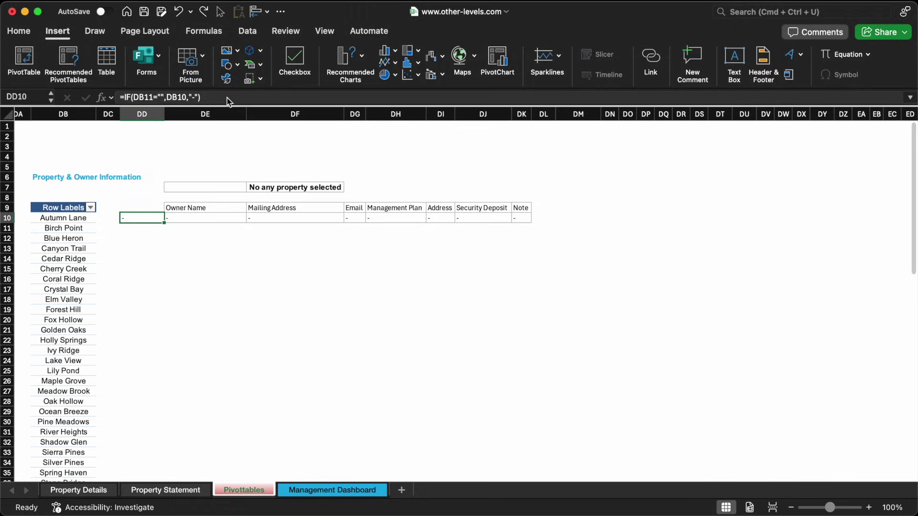
text(=if)
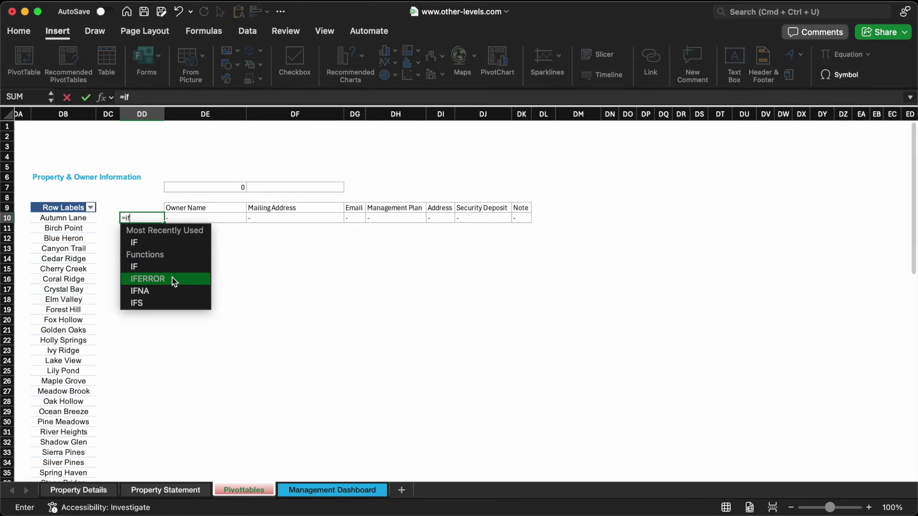
double_click(175, 243)
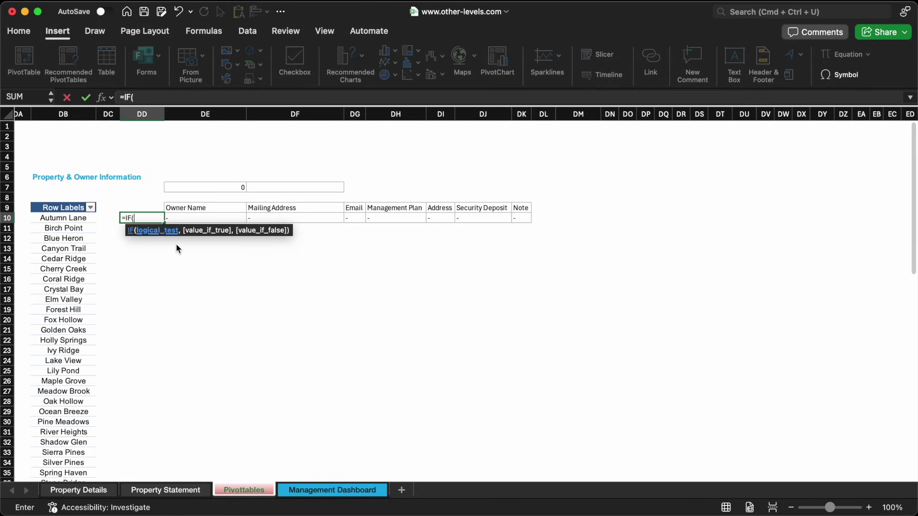
click(78, 230)
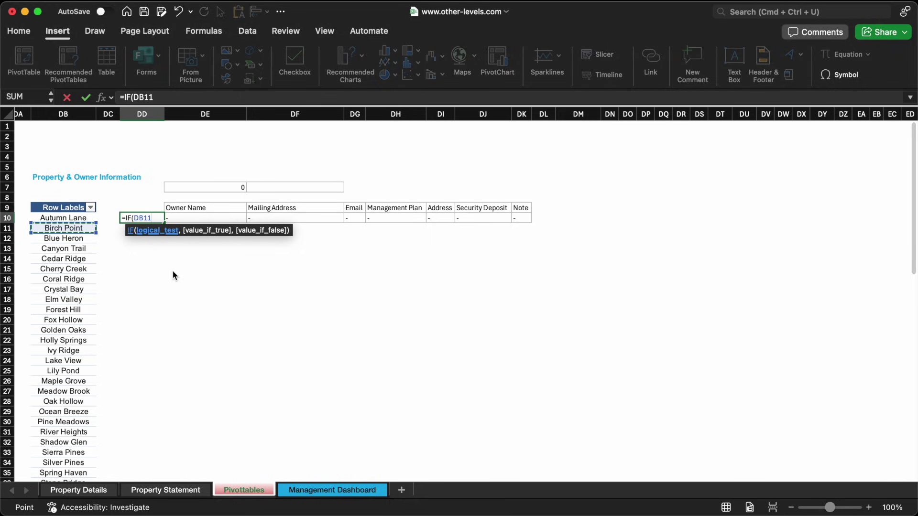
text(=)
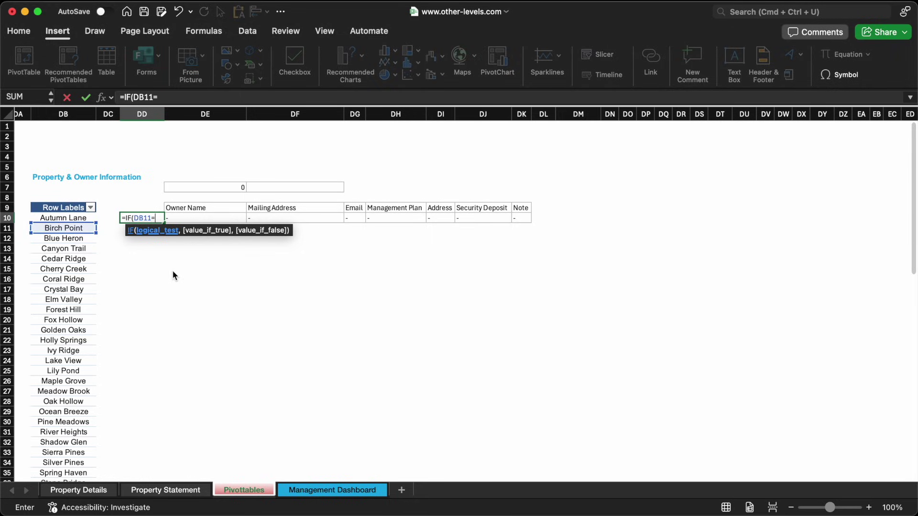
text("",)
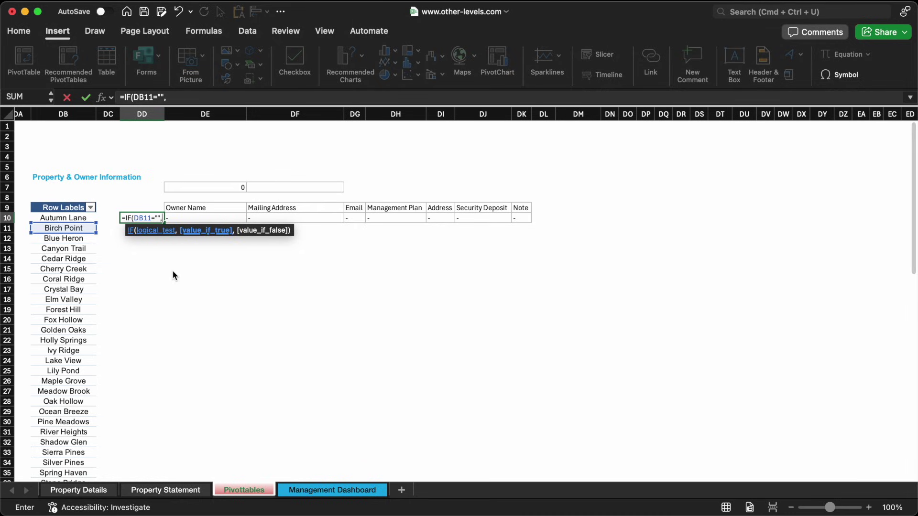
click(80, 218)
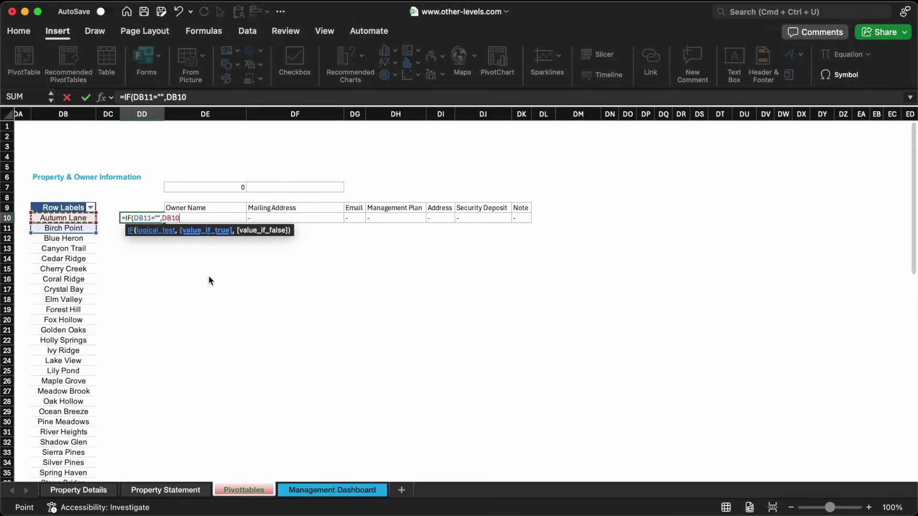
text(,)
text("-")
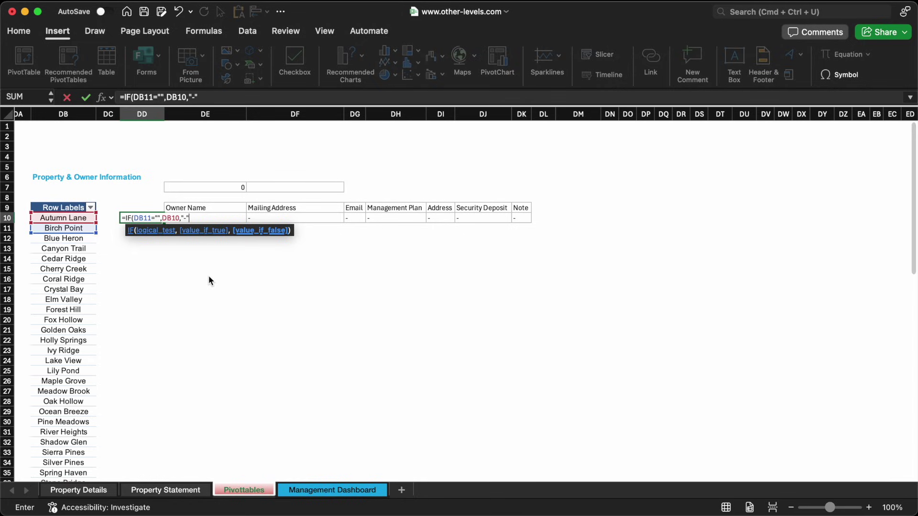
key(Return)
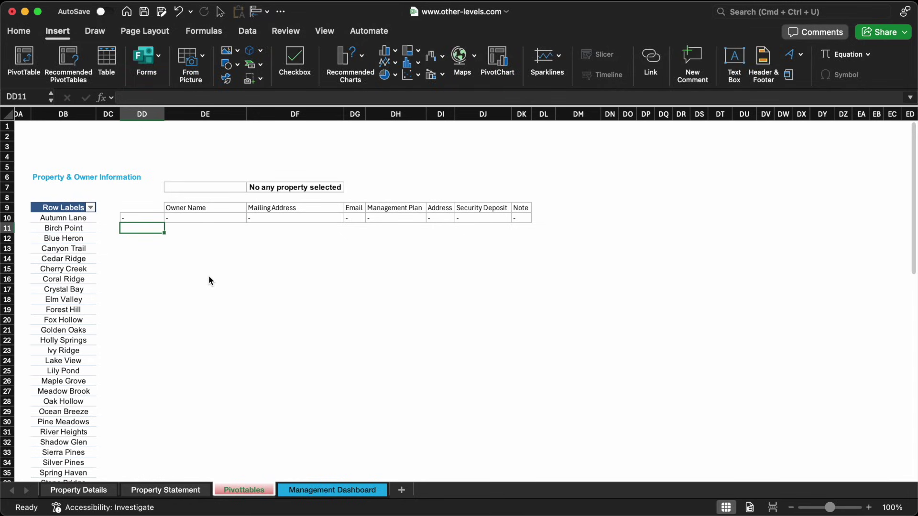
- Filter the pivot's Row Labels to show only Autumn Lane
click(90, 208)
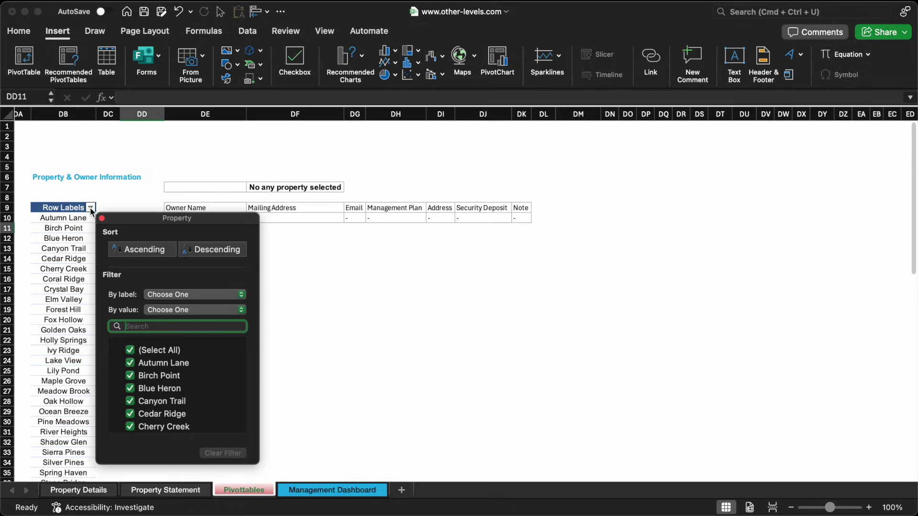
click(130, 351)
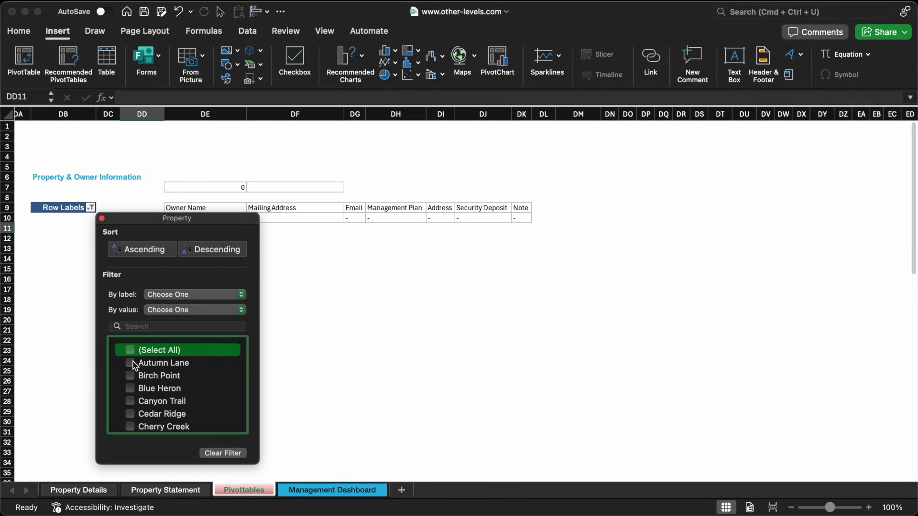
click(130, 364)
click(102, 219)
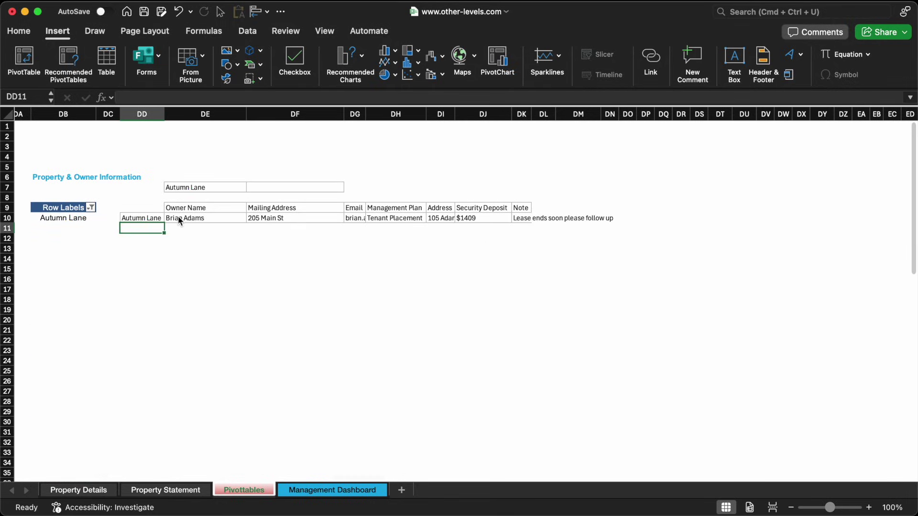
- Rewrite DE10 as a VLOOKUP of DD10 in the Property Details table, column 2, exact match
click(219, 216)
click(378, 99)
key(super+a)
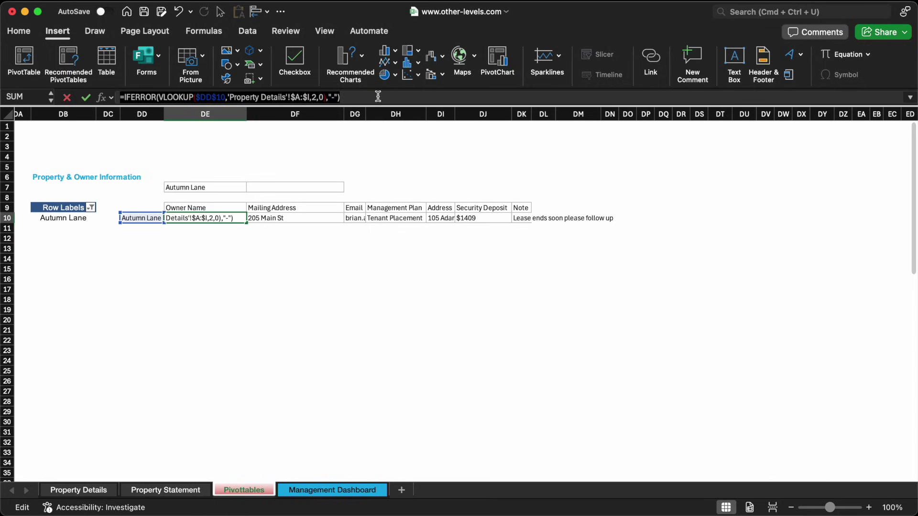
key(BackSpace)
text(=)
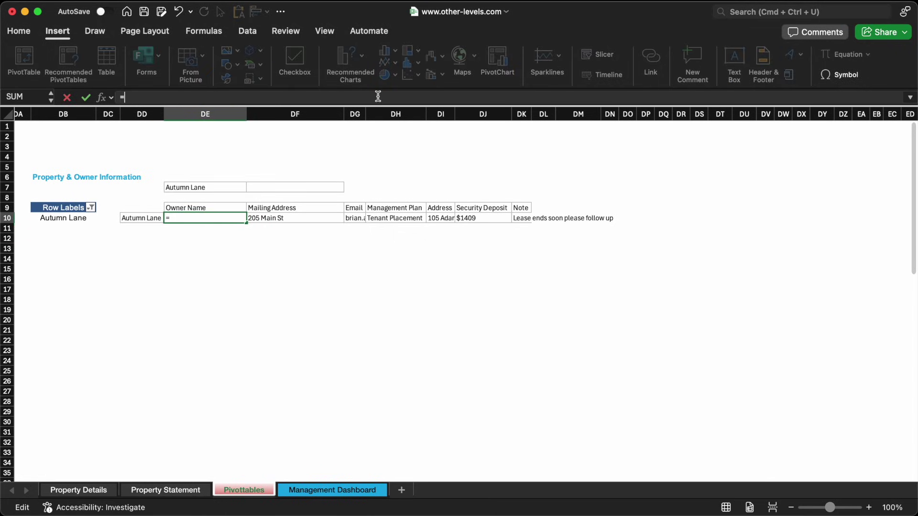
click(148, 221)
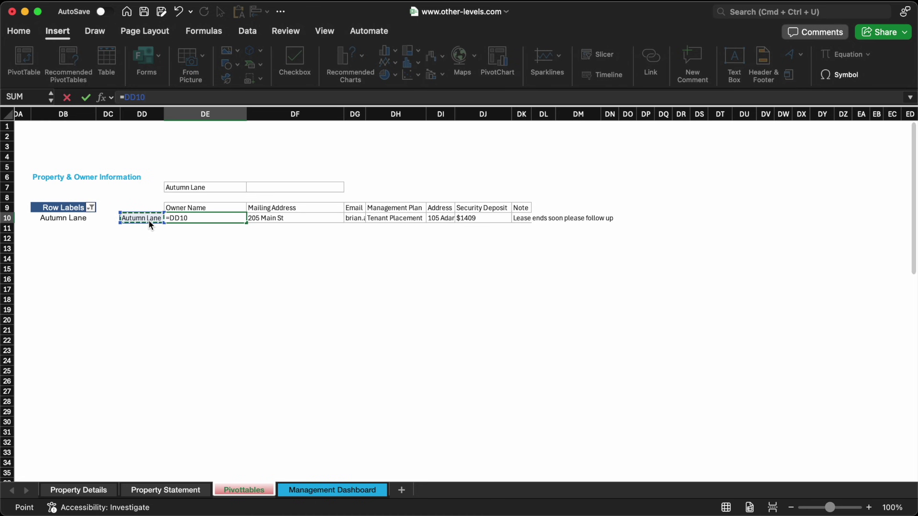
text(,)
click(79, 490)
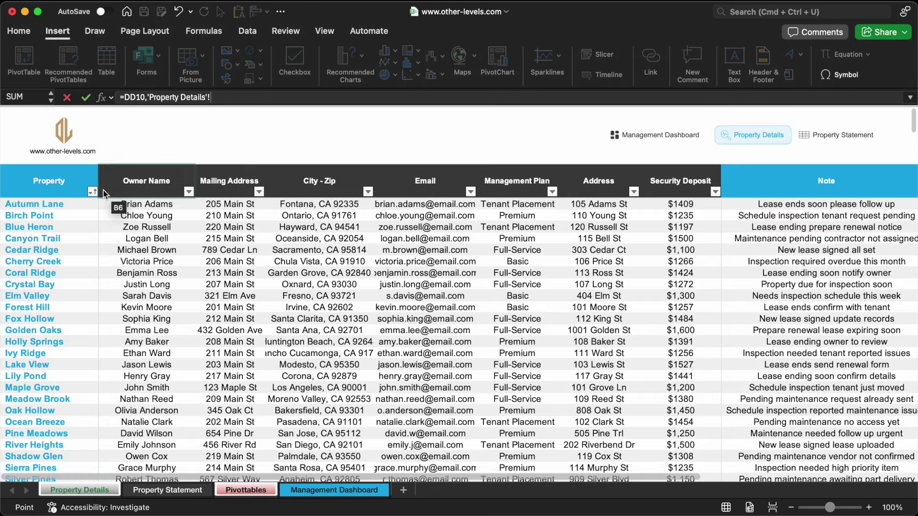
click(7, 170)
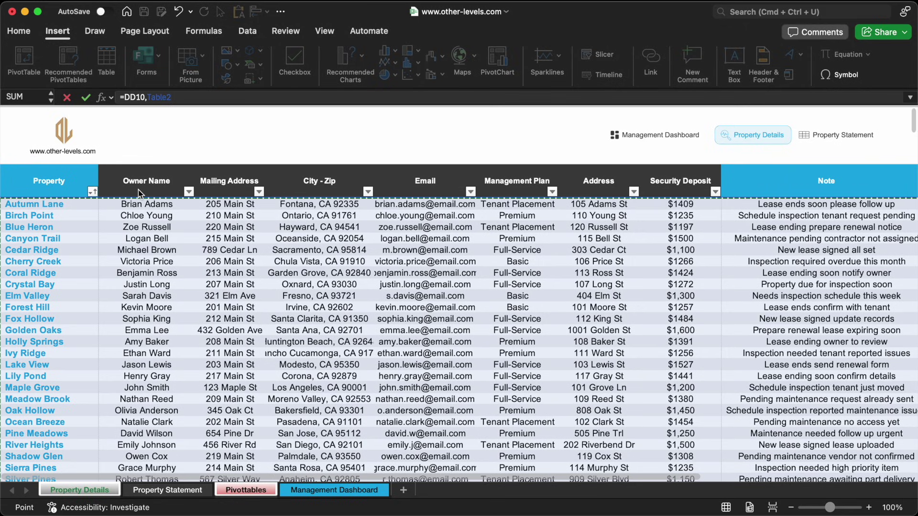
text(,2,)
text(0)
key(Return)
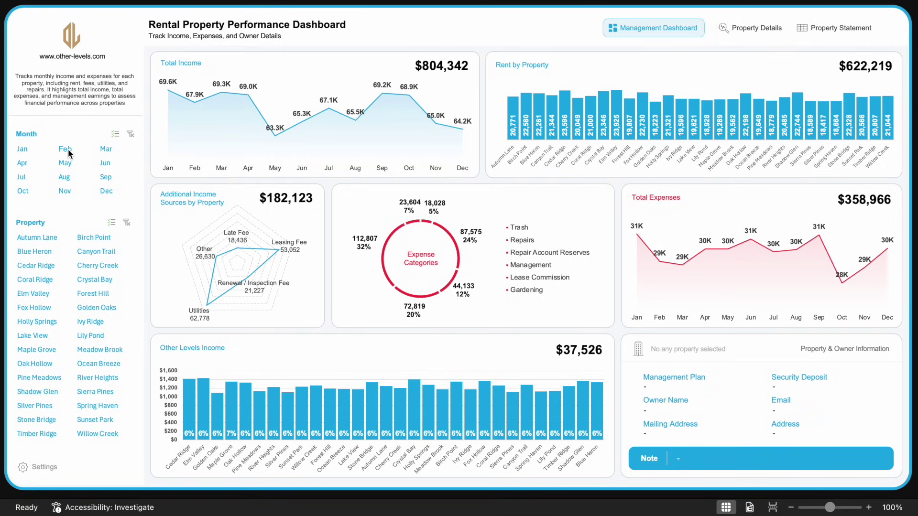
- Test the Month slicer with February, another single month, then August–September, then clear it
click(66, 150)
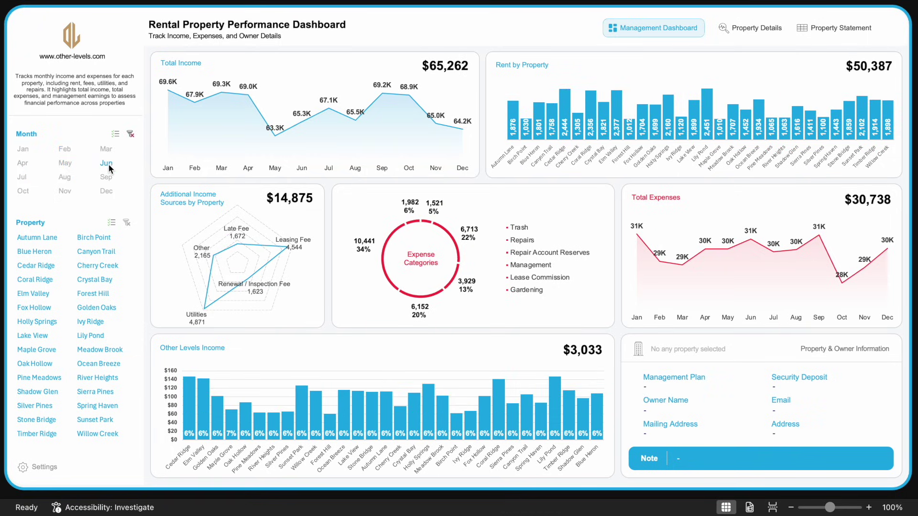
click(66, 180)
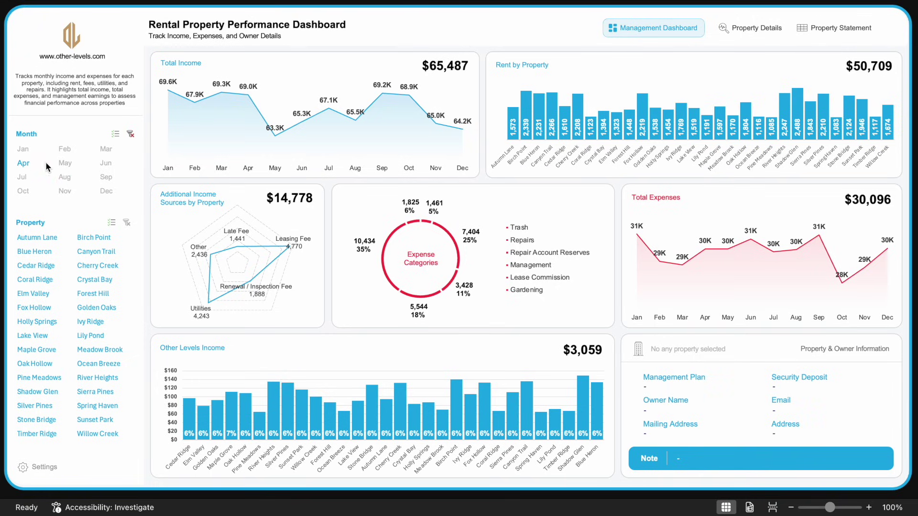
drag(108, 178, 75, 181)
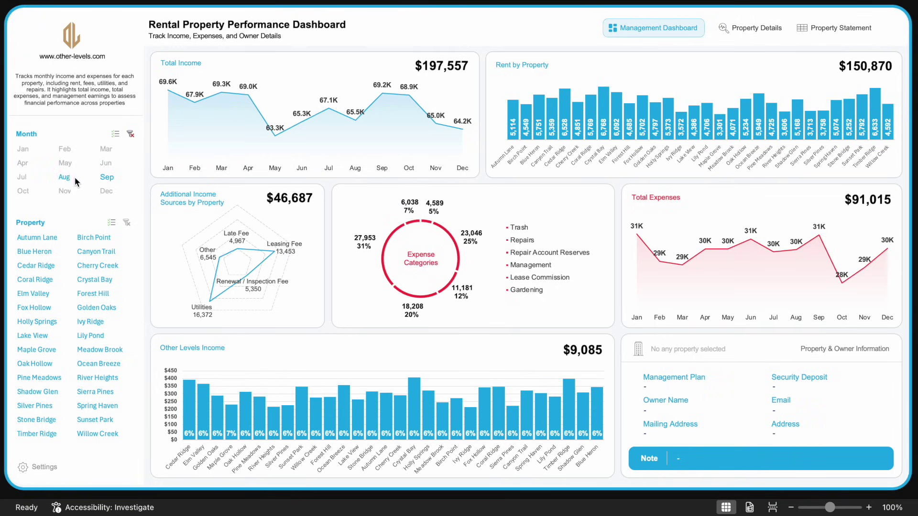
click(131, 134)
- Select Autumn Lane, Canyon Trail, Crystal Bay, Fox Hollow and Ivy Ridge in turn to check each owner panel
click(50, 237)
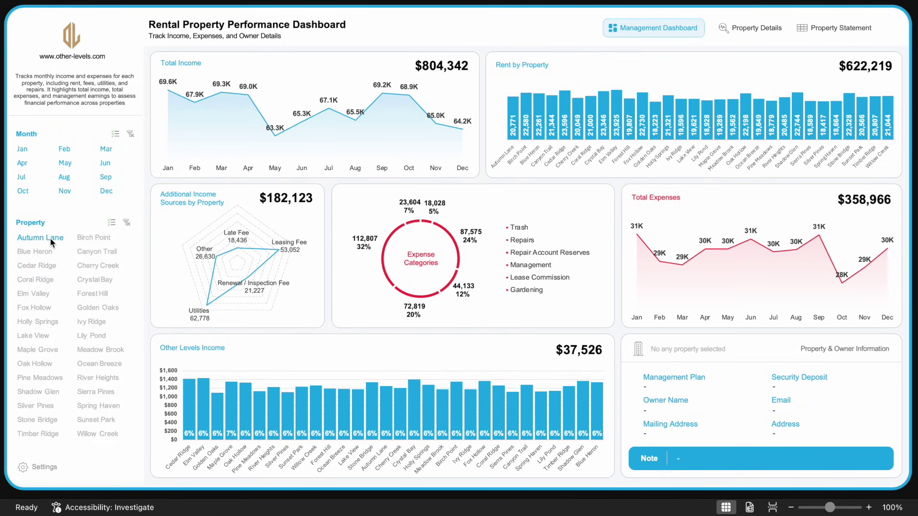
click(89, 251)
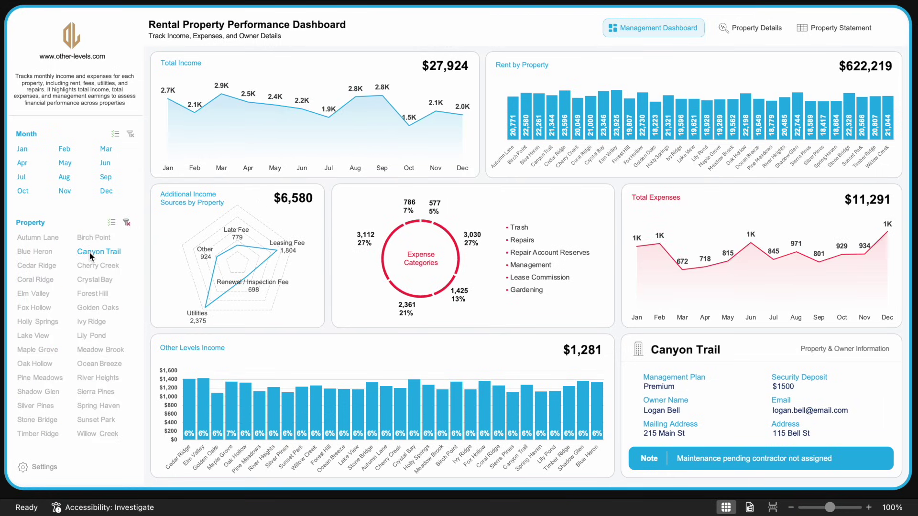
click(97, 282)
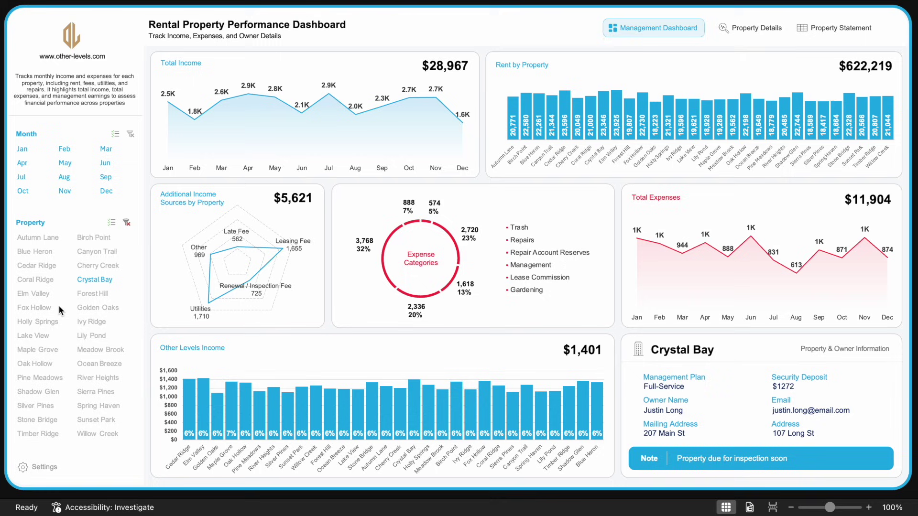
click(46, 309)
click(91, 319)
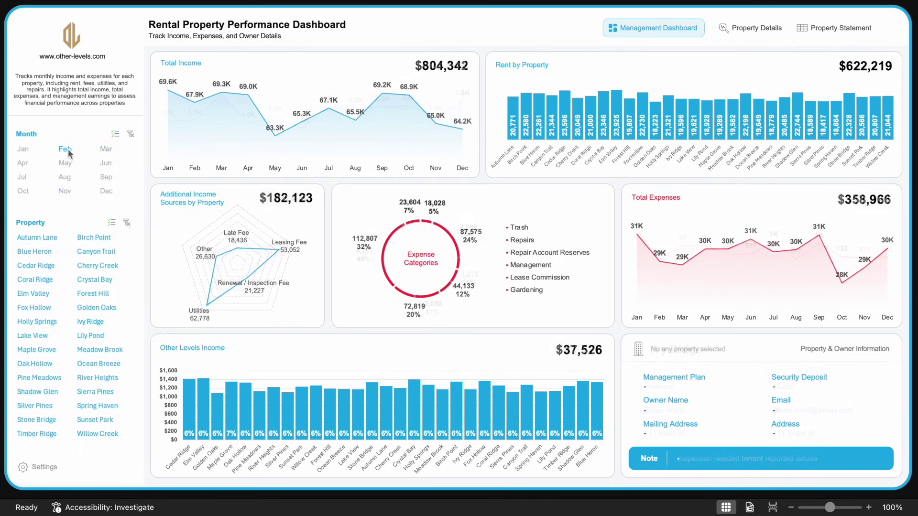
- Filter the months to February, June, August, then April through June
click(66, 149)
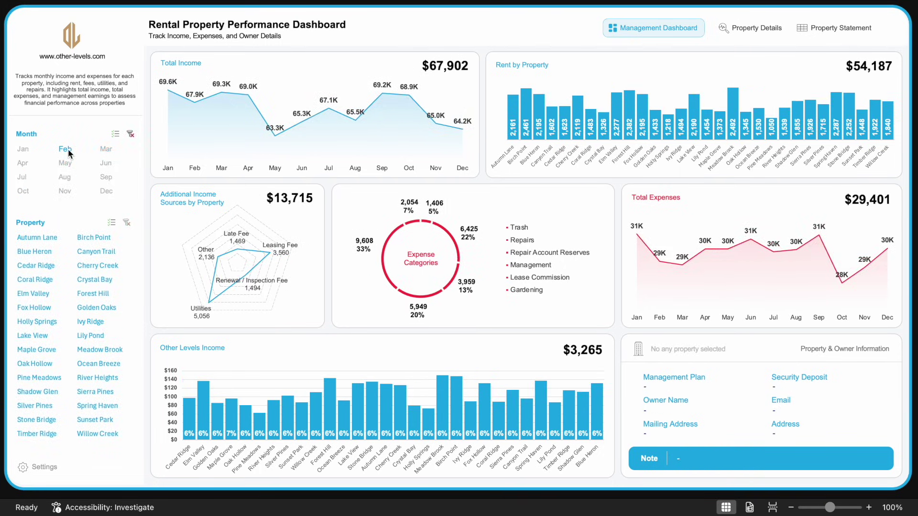
click(109, 164)
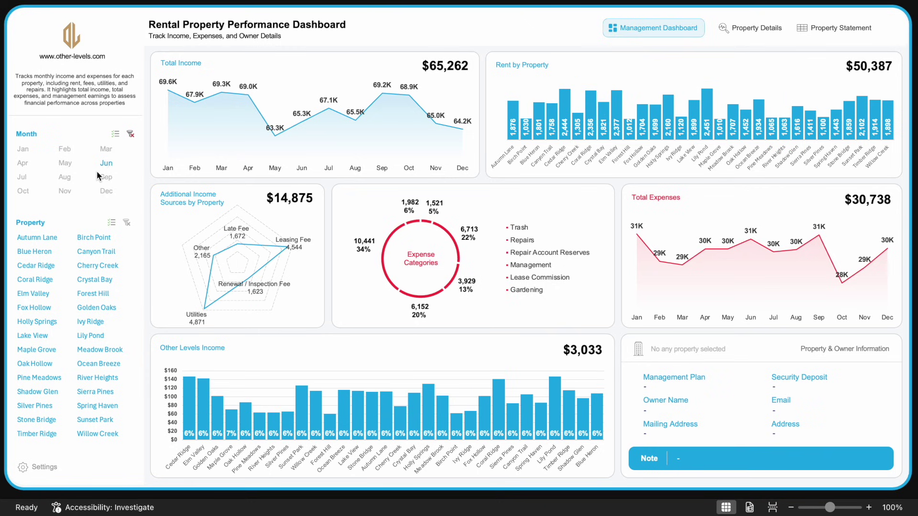
click(67, 181)
click(36, 163)
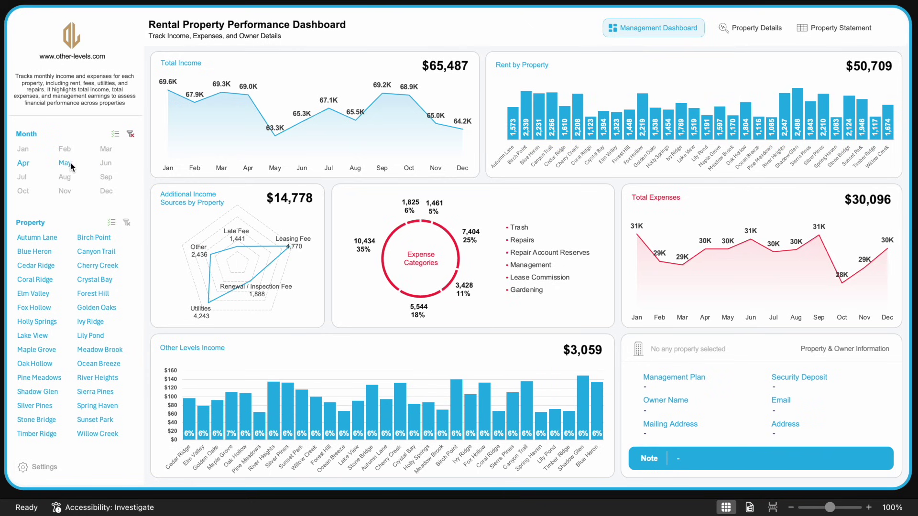
shift+click(105, 165)
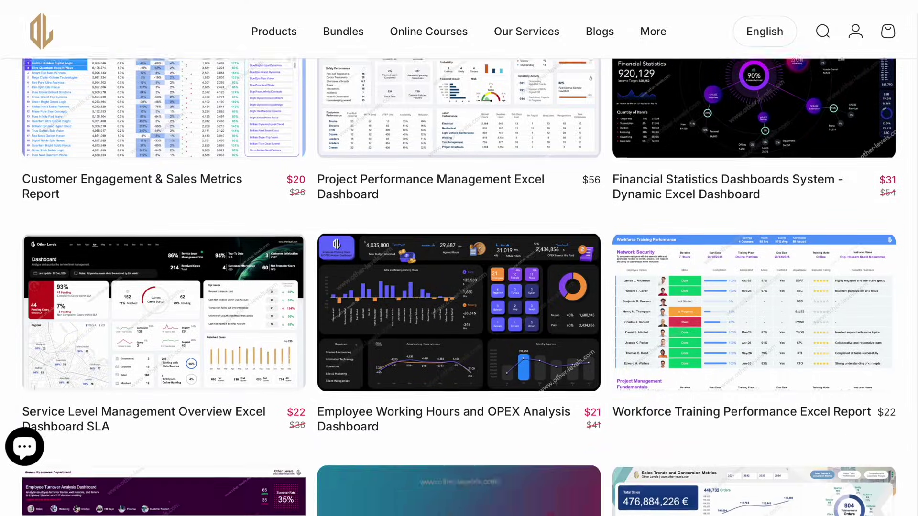
scroll(459, 287, down, 7)
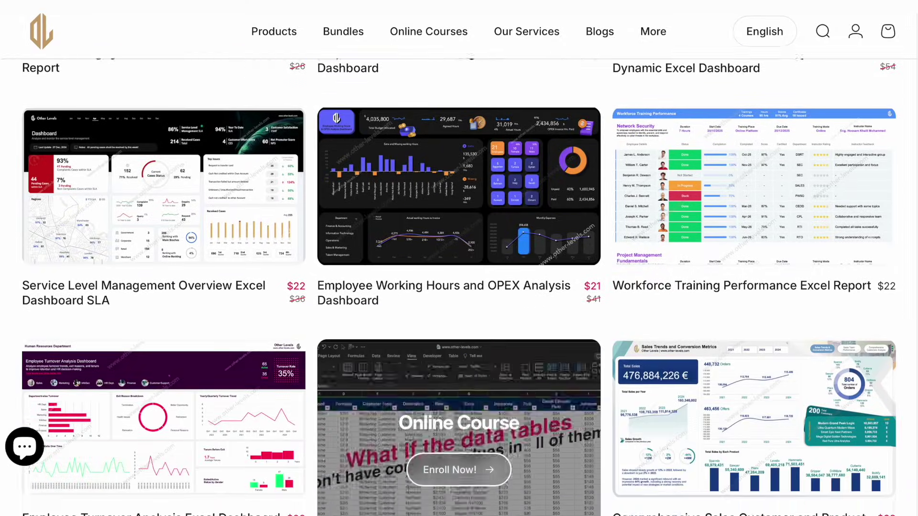
scroll(458, 287, down, 15)
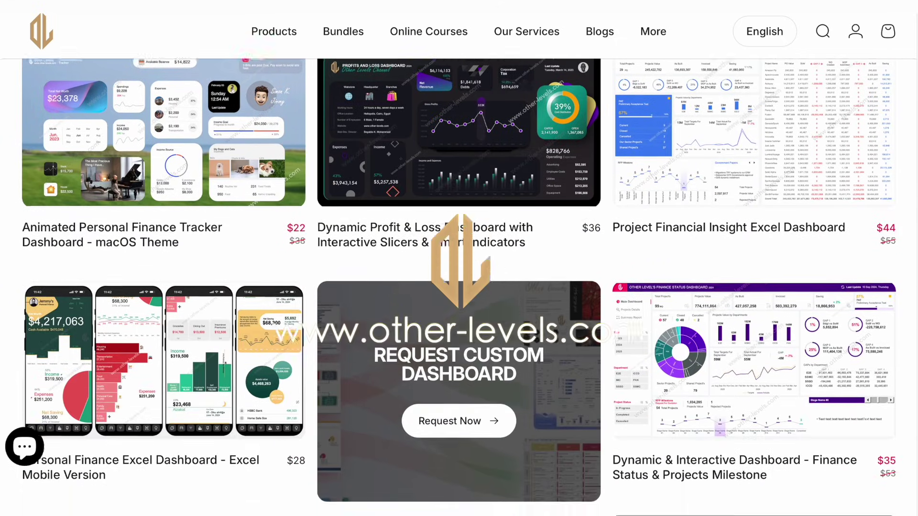
scroll(459, 287, down, 15)
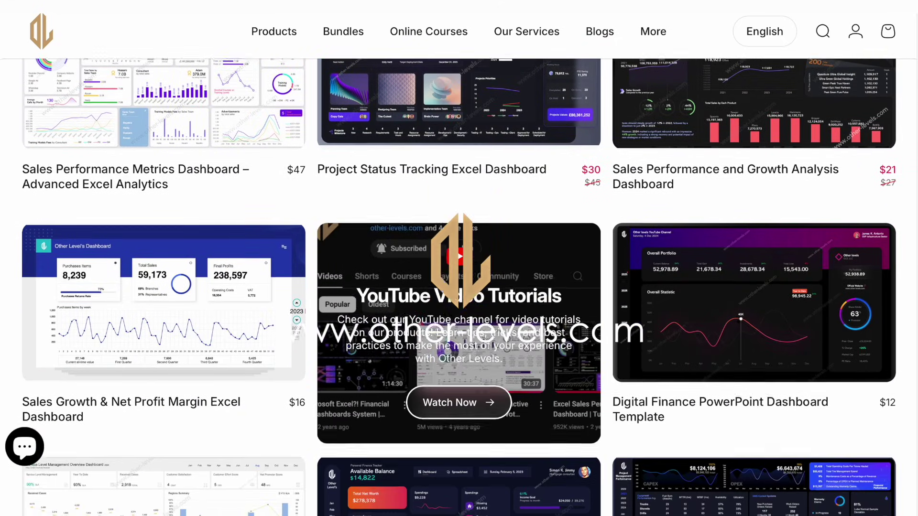
scroll(458, 286, down, 13)
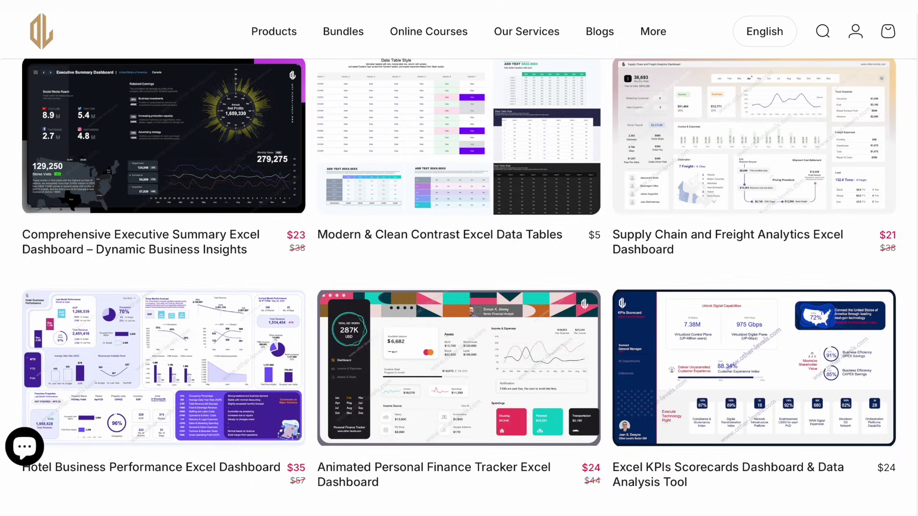